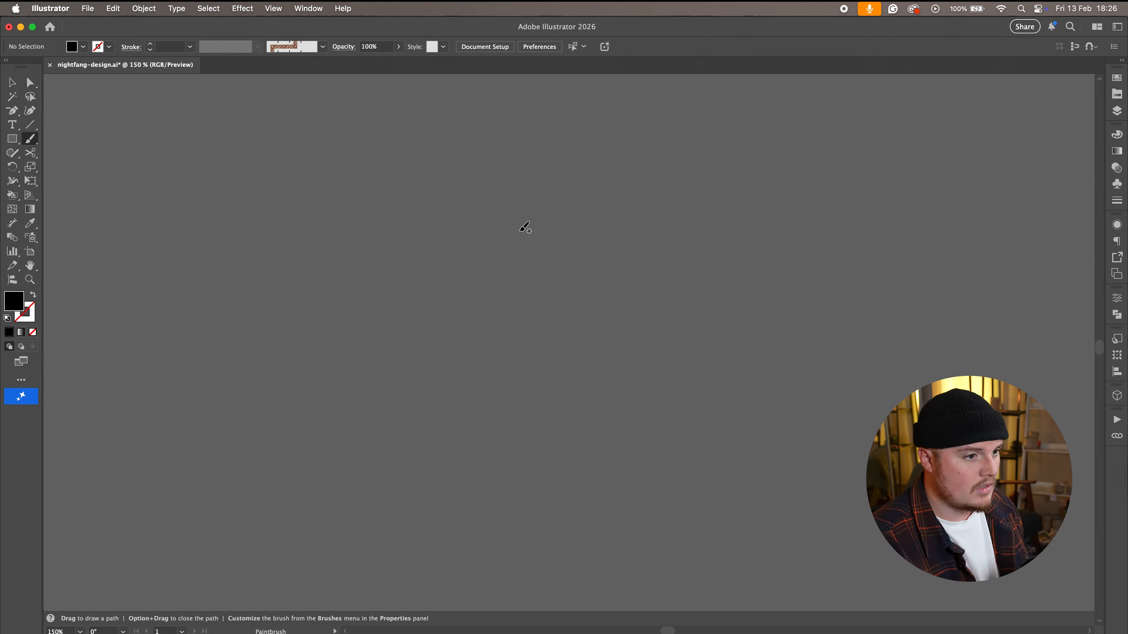
- With the Blob Brush and black as the stroke colour, stamp a tight cluster of eleven large dots on the empty canvas
key("shift+b")
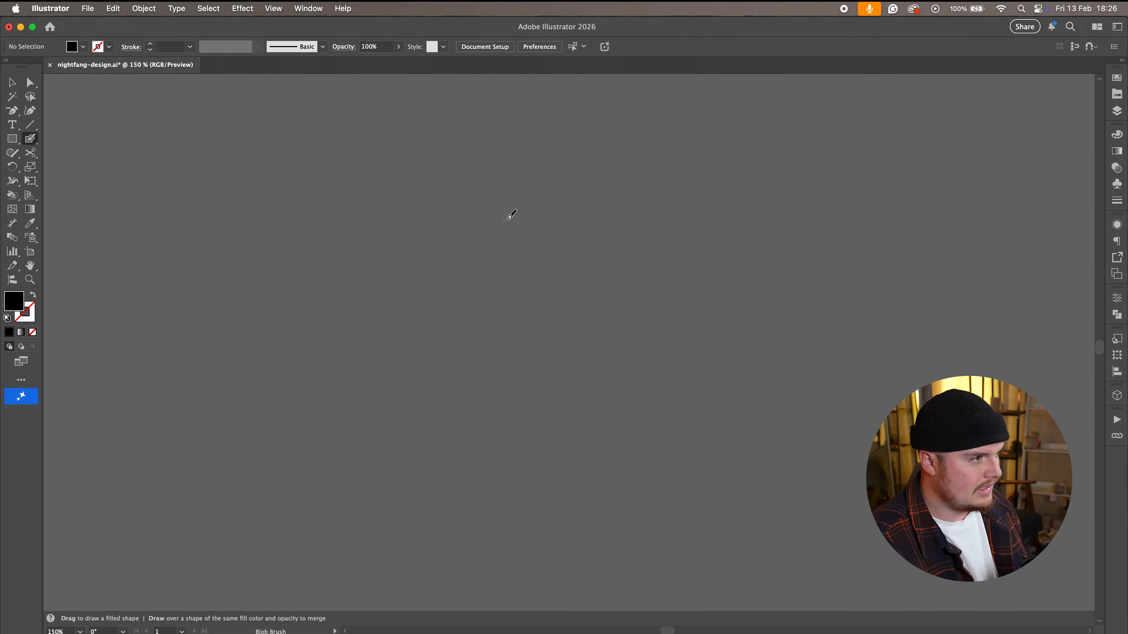
key("shift+x")
left_click(460, 184)
left_click(452, 193)
left_click(458, 205)
left_click(468, 212)
left_click(482, 208)
left_click(491, 199)
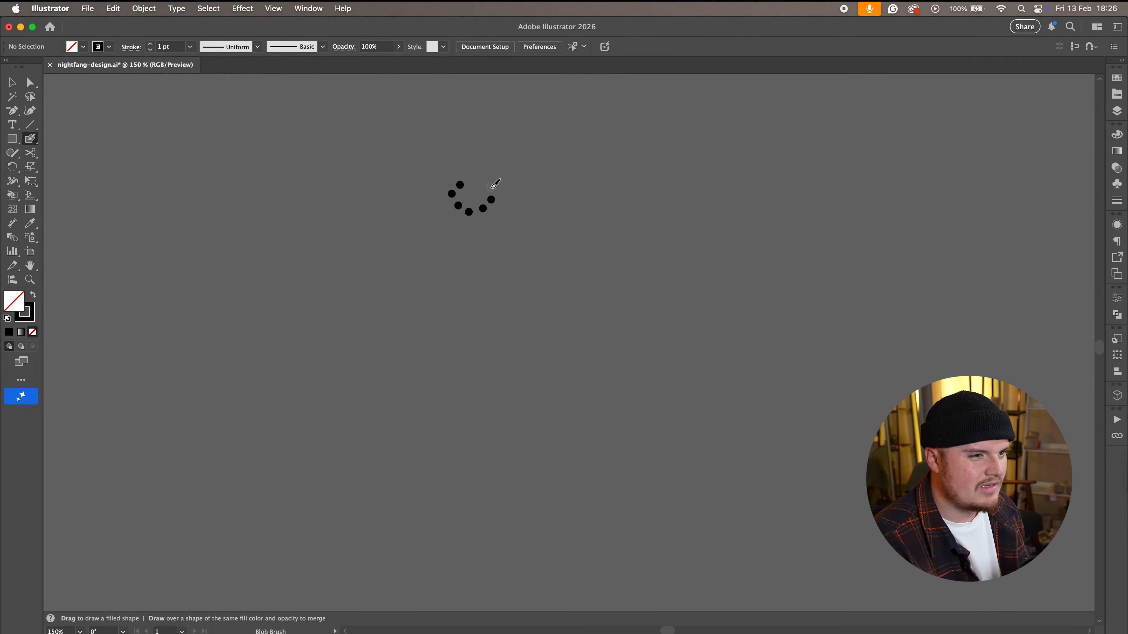
left_click(491, 187)
left_click(477, 179)
left_click(466, 192)
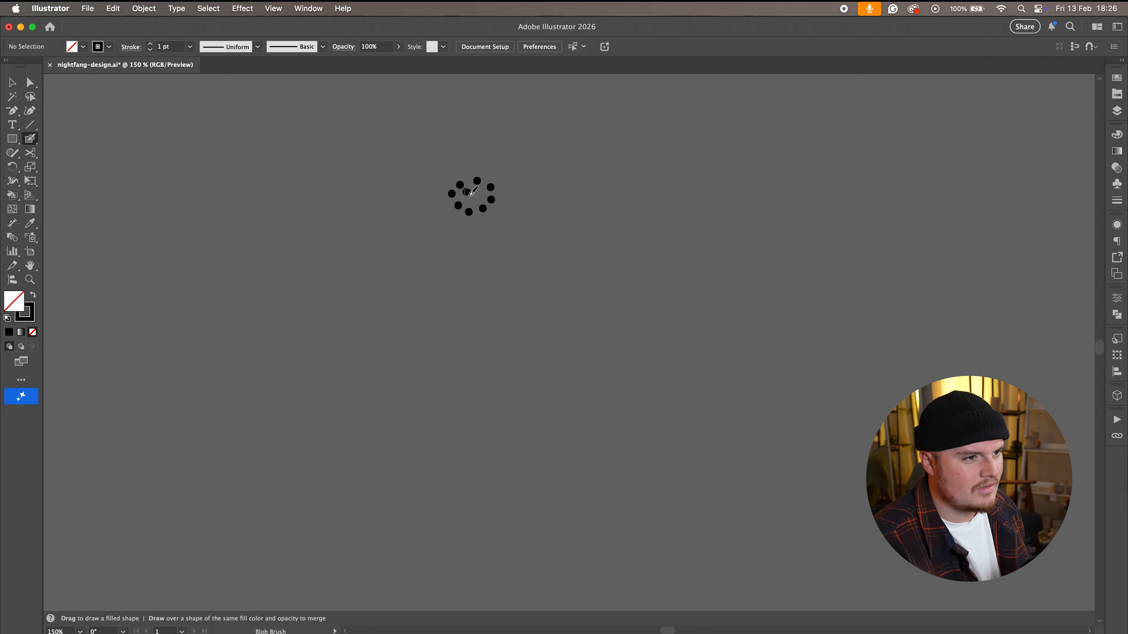
left_click(474, 200)
left_click(481, 191)
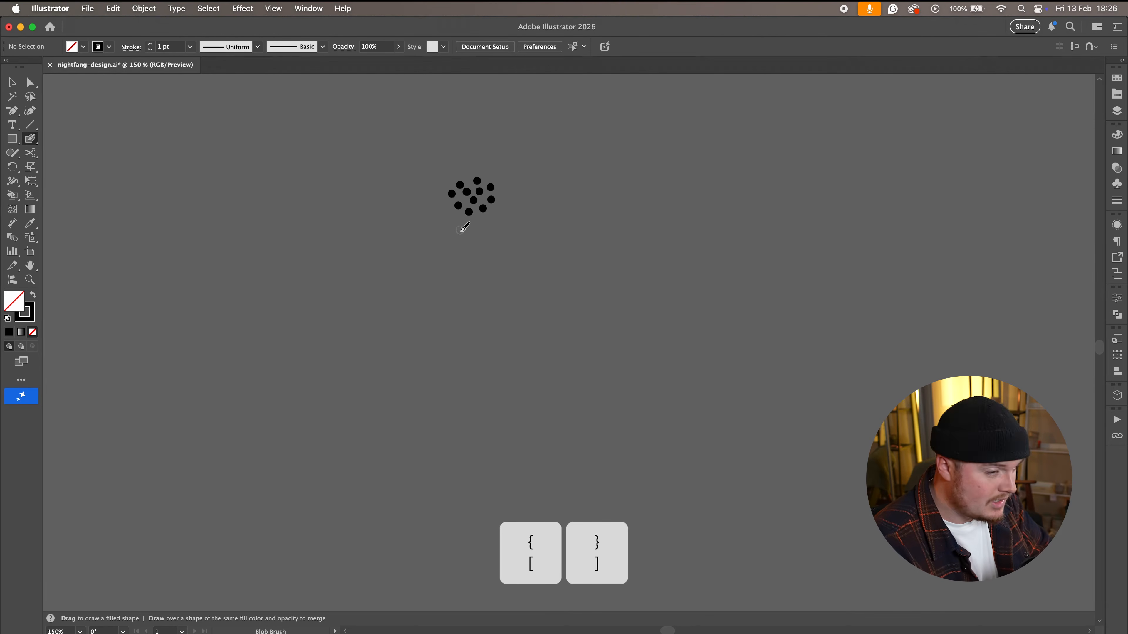
- Reduce the brush size and stamp a ring of smaller black dots around the large dot cluster
left_click(434, 208)
left_click(443, 220)
left_click(452, 224)
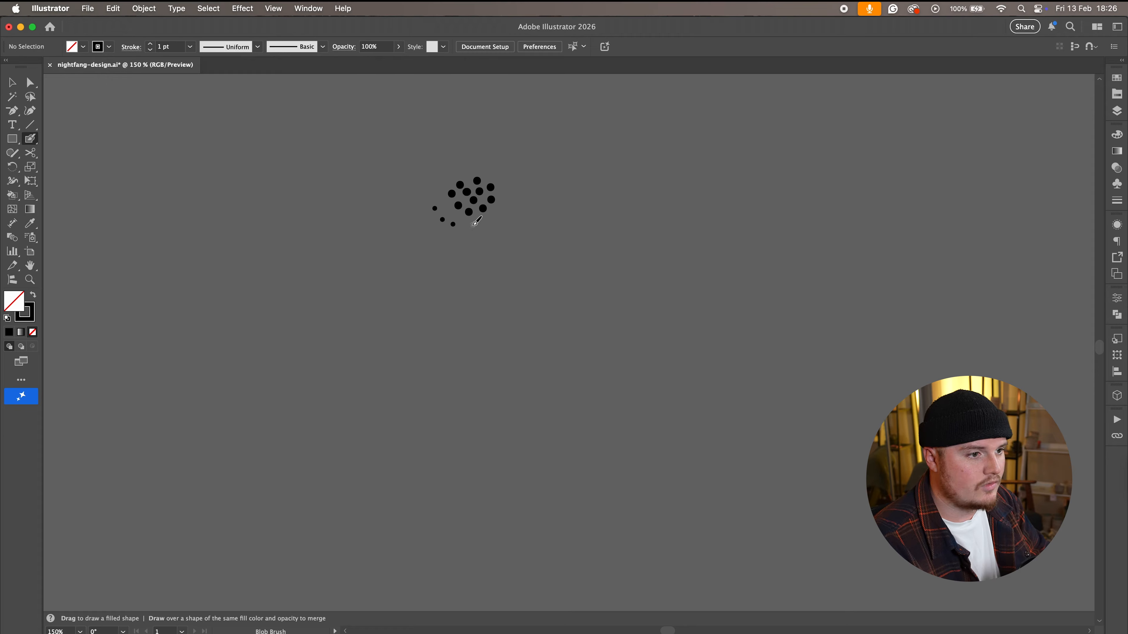
left_click(468, 227)
left_click(482, 223)
left_click(493, 215)
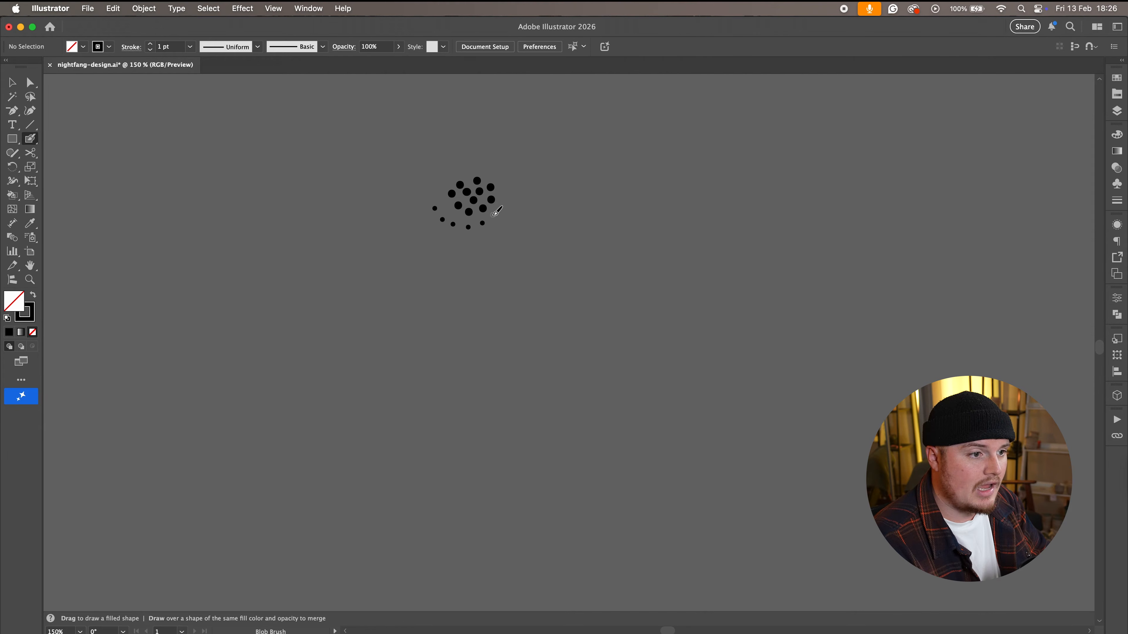
left_click(504, 201)
left_click(507, 185)
left_click(494, 169)
left_click(475, 165)
left_click(457, 167)
left_click(447, 179)
left_click(439, 189)
left_click(436, 197)
- Fill the gaps between the large cluster and its surrounding ring with more of the smaller dots
left_click(448, 209)
left_click(458, 205)
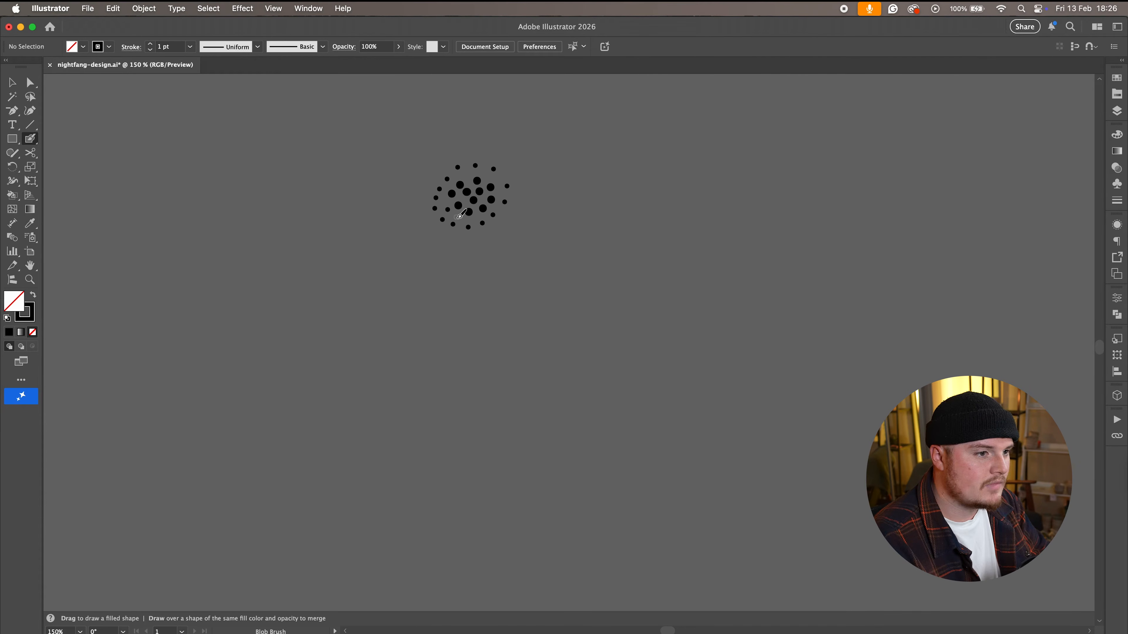
left_click(458, 218)
left_click(467, 176)
left_click(487, 176)
left_click(500, 179)
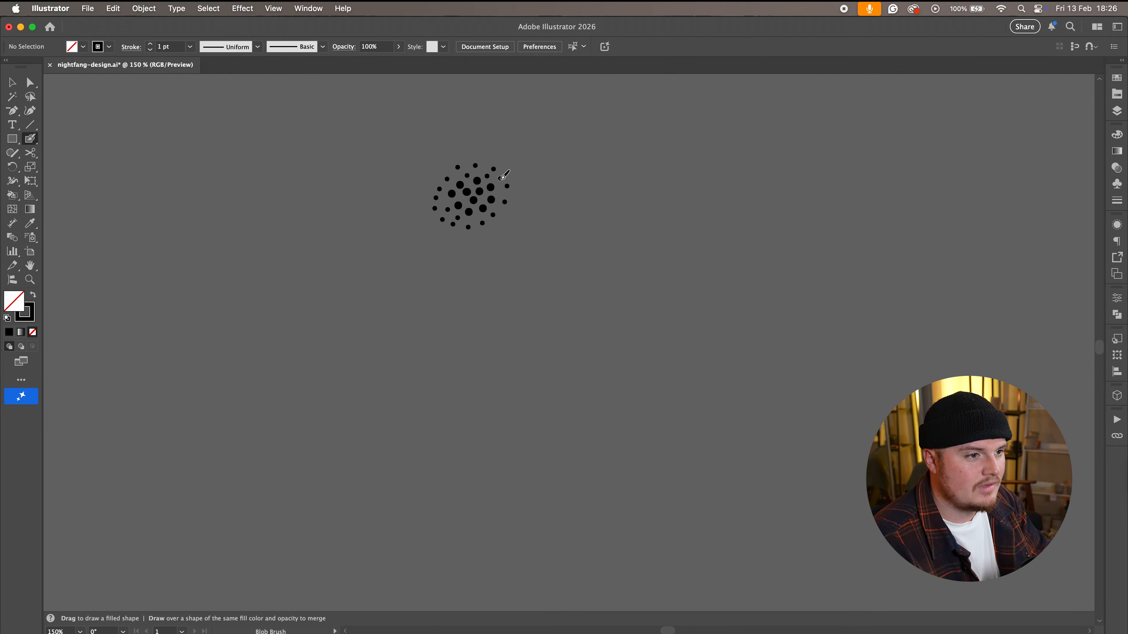
left_click(506, 212)
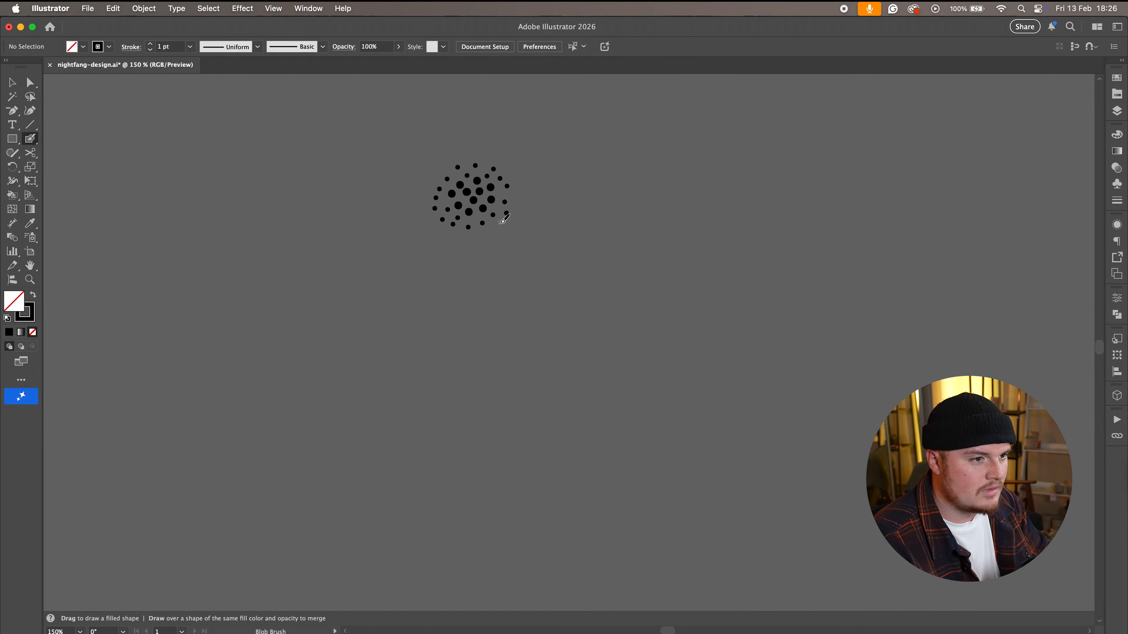
- Reduce the brush size again and stamp an outer ring of tiny dots around the pattern, plus a few in the remaining gaps
left_click(499, 222)
left_click(494, 228)
left_click(485, 234)
left_click(474, 237)
left_click(459, 236)
left_click(451, 234)
left_click(438, 229)
left_click(428, 220)
left_click(424, 211)
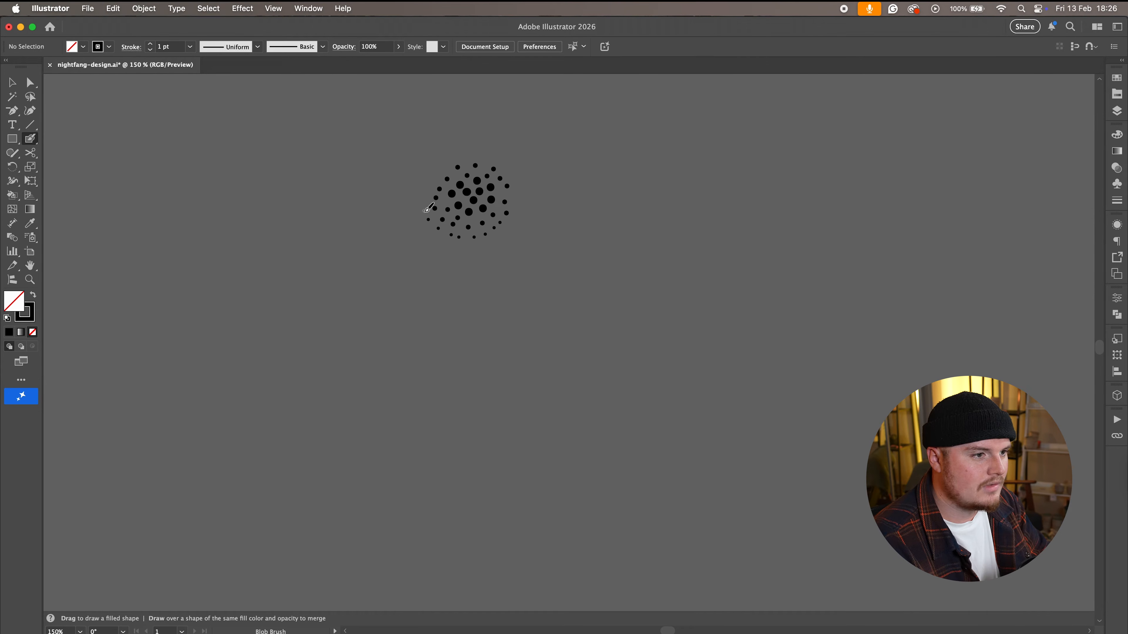
left_click(425, 199)
left_click(430, 187)
left_click(437, 176)
left_click(447, 163)
left_click(462, 157)
left_click(473, 155)
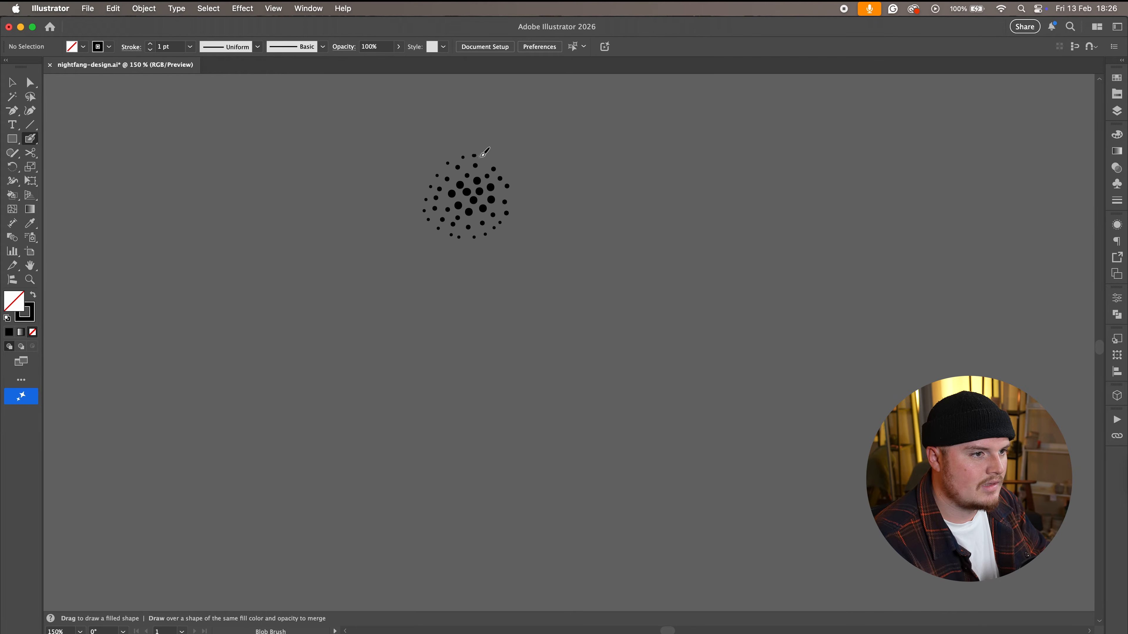
left_click(485, 157)
left_click(497, 163)
left_click(504, 169)
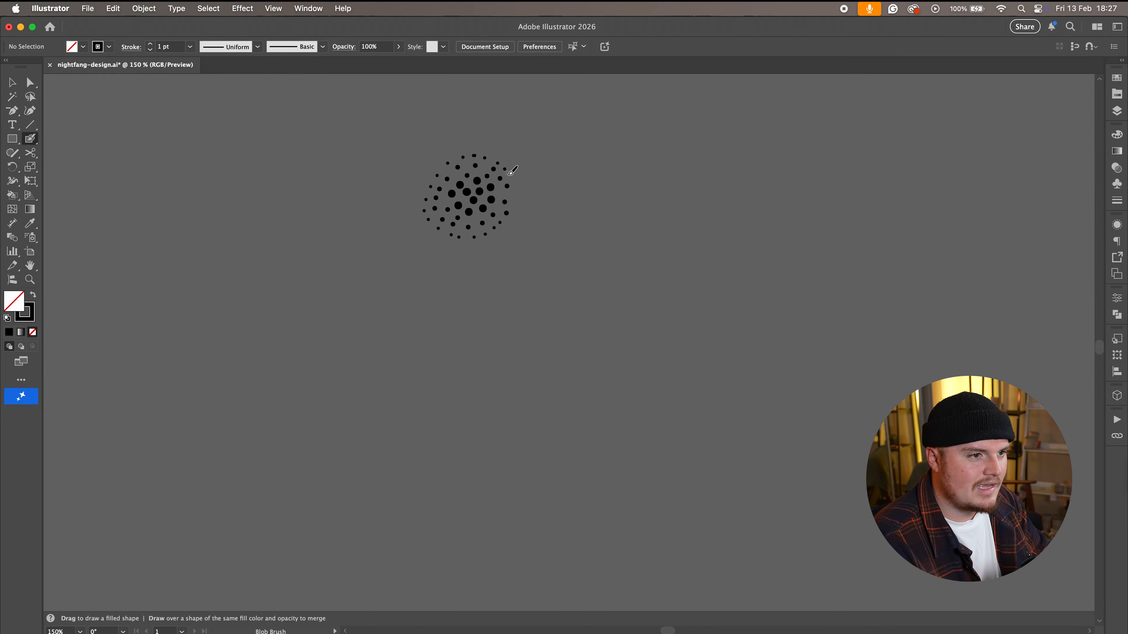
left_click(510, 177)
left_click(515, 187)
left_click(514, 196)
left_click(513, 204)
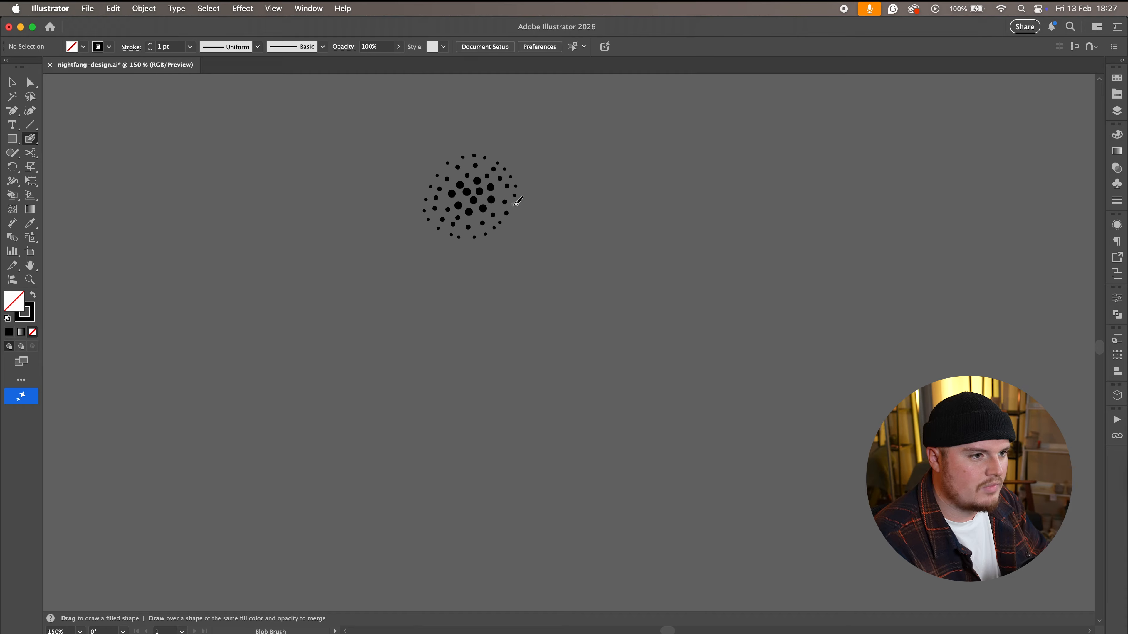
left_click(503, 194)
left_click(499, 186)
- Copy the whole dot pattern and paste a duplicate directly over the original
key("v")
left_click_drag(447, 145, 561, 260)
left_click(562, 260)
key("super+a")
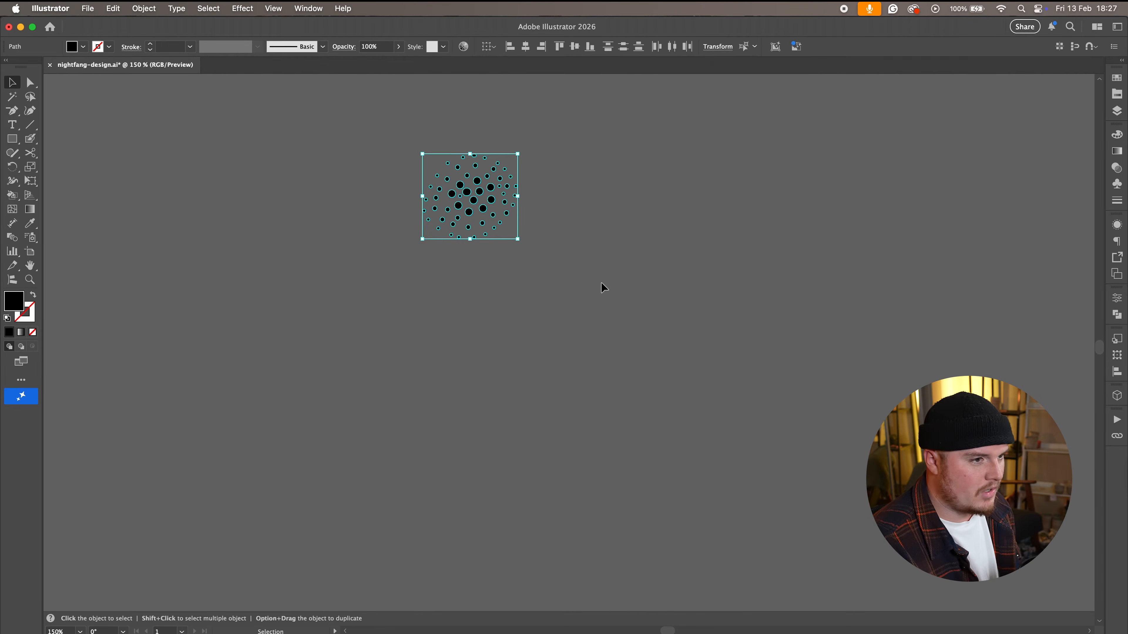
right_click(469, 194)
left_click(485, 217)
right_click(467, 196)
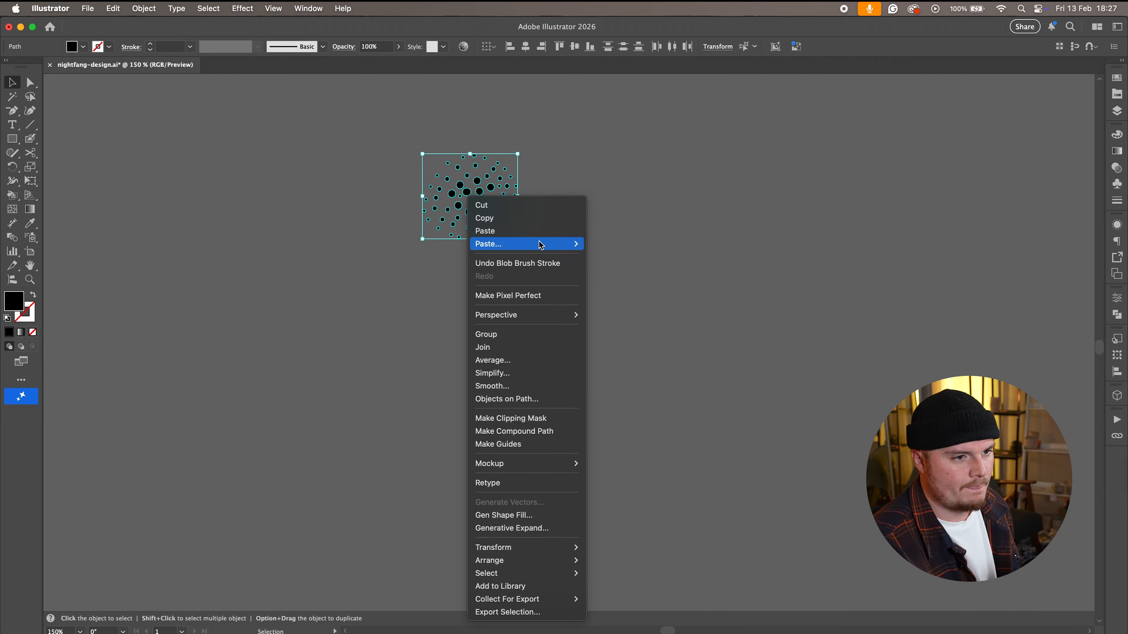
mouse_move(537, 244)
left_click(638, 245)
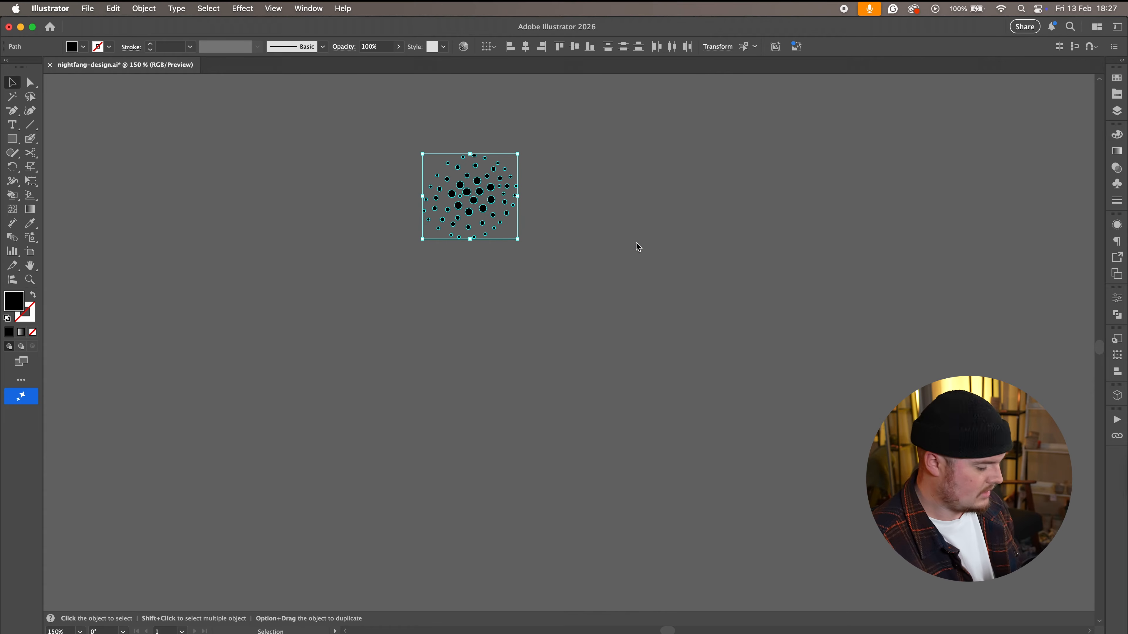
- Rotate the pasted duplicate slightly clockwise over the original dots, then deselect it
left_click_drag(522, 151, 521, 182)
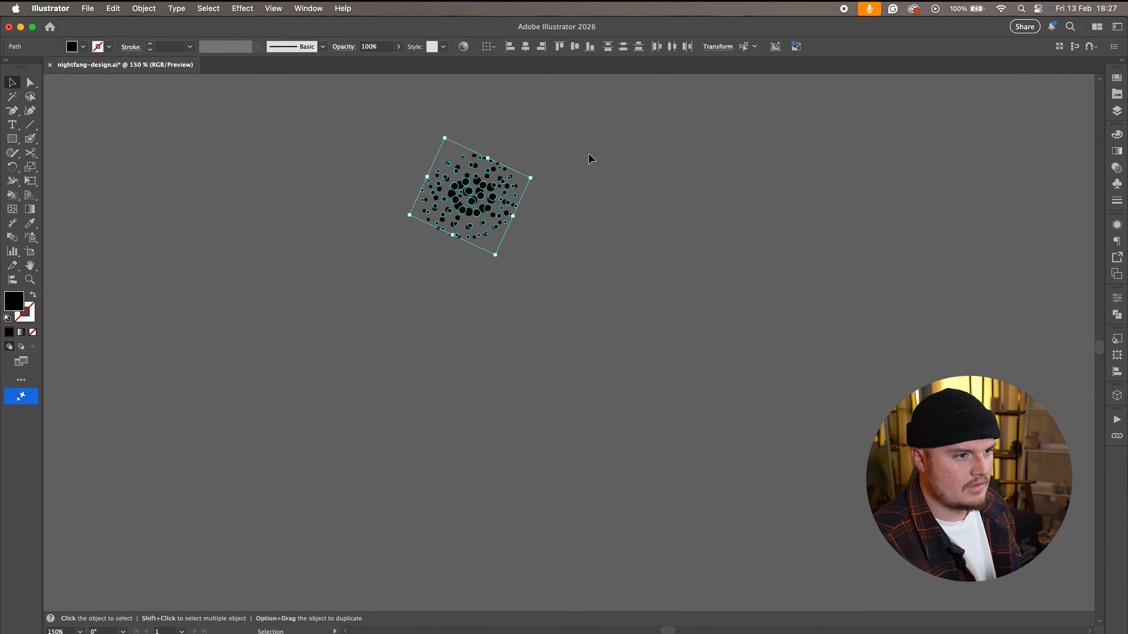
left_click(591, 159)
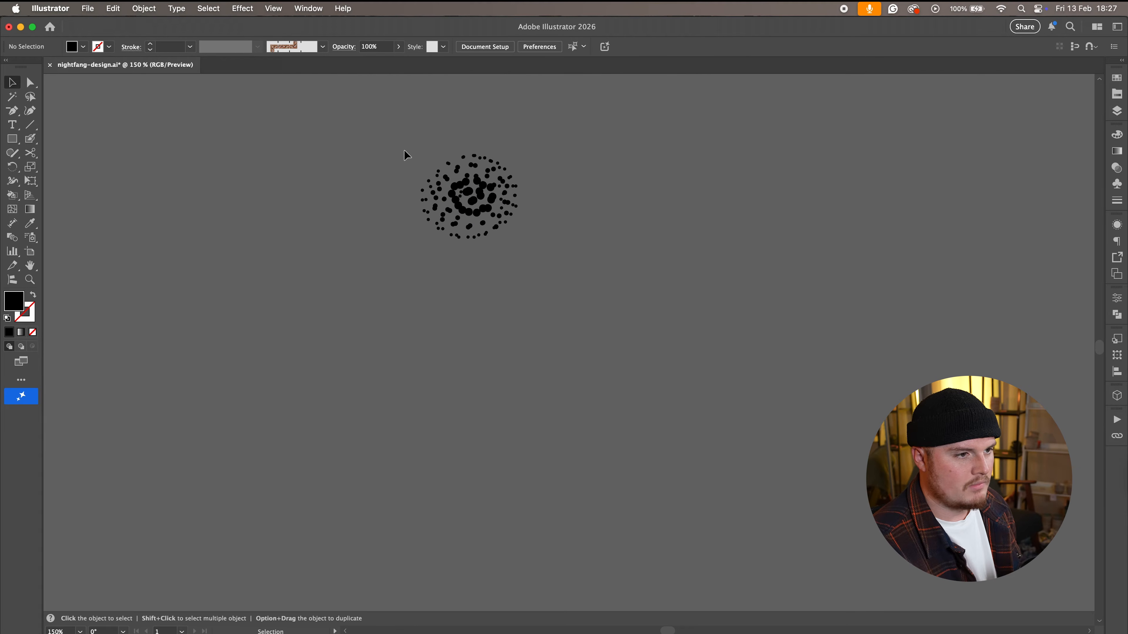
left_click_drag(528, 248, 528, 249)
left_click(540, 248)
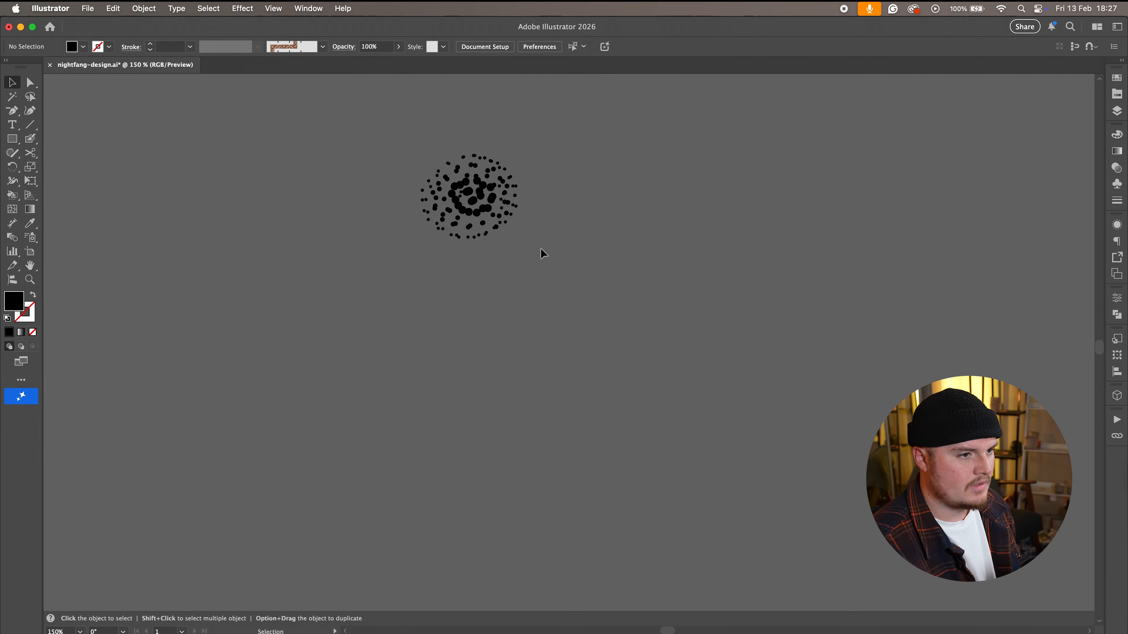
- Paste another copy of the dots in place and rotate it counterclockwise to make the stipple denser and more random
left_click(475, 238)
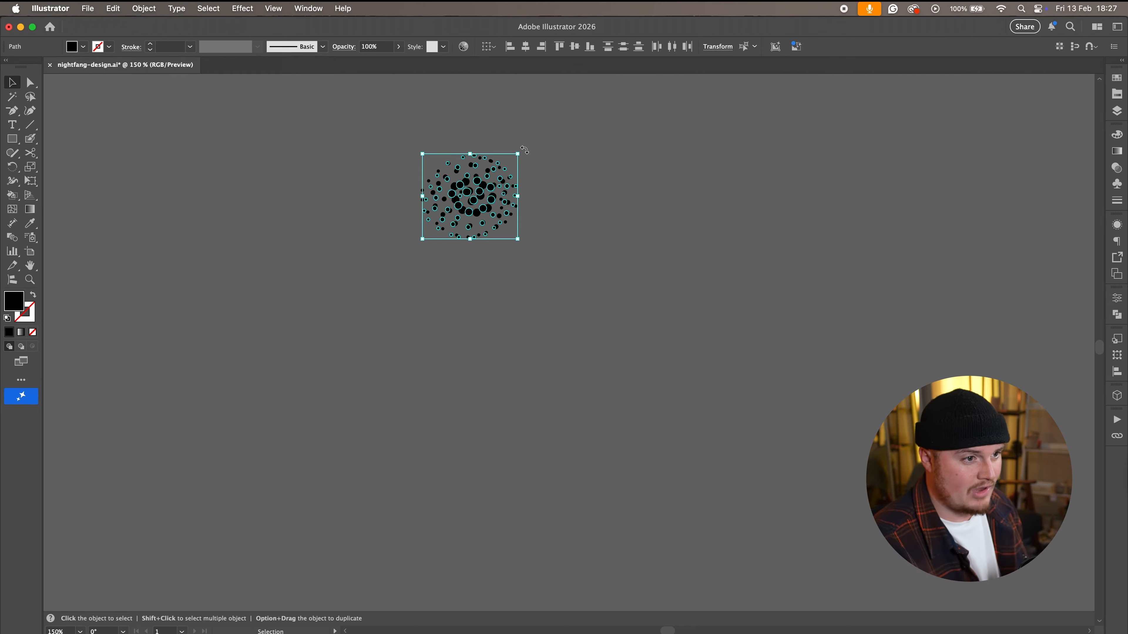
left_click_drag(524, 150, 452, 142)
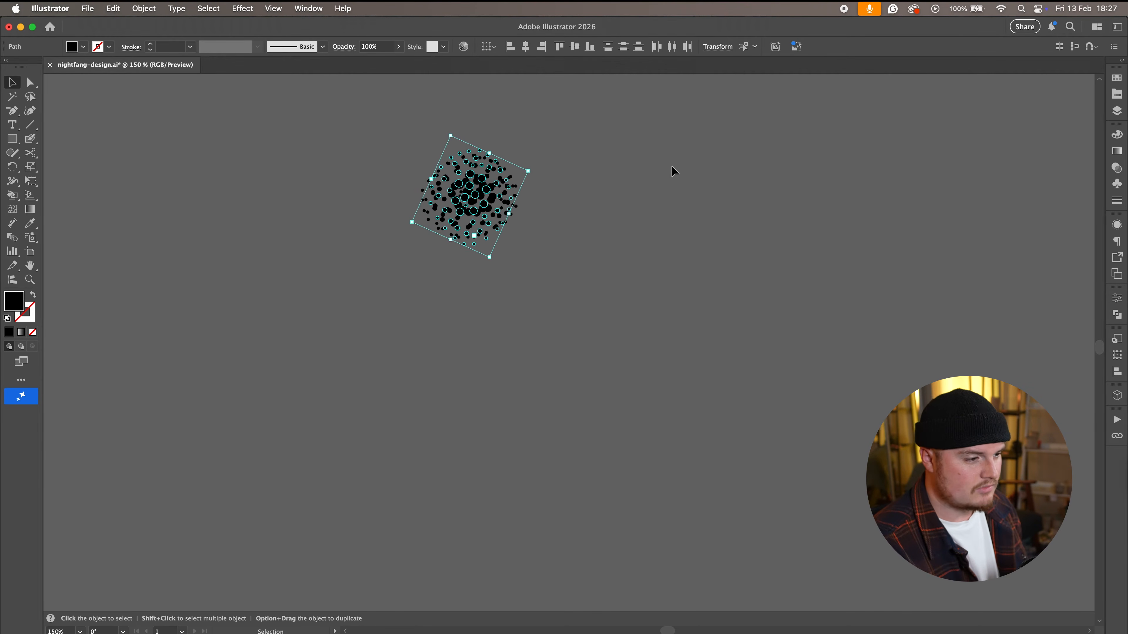
left_click(600, 171)
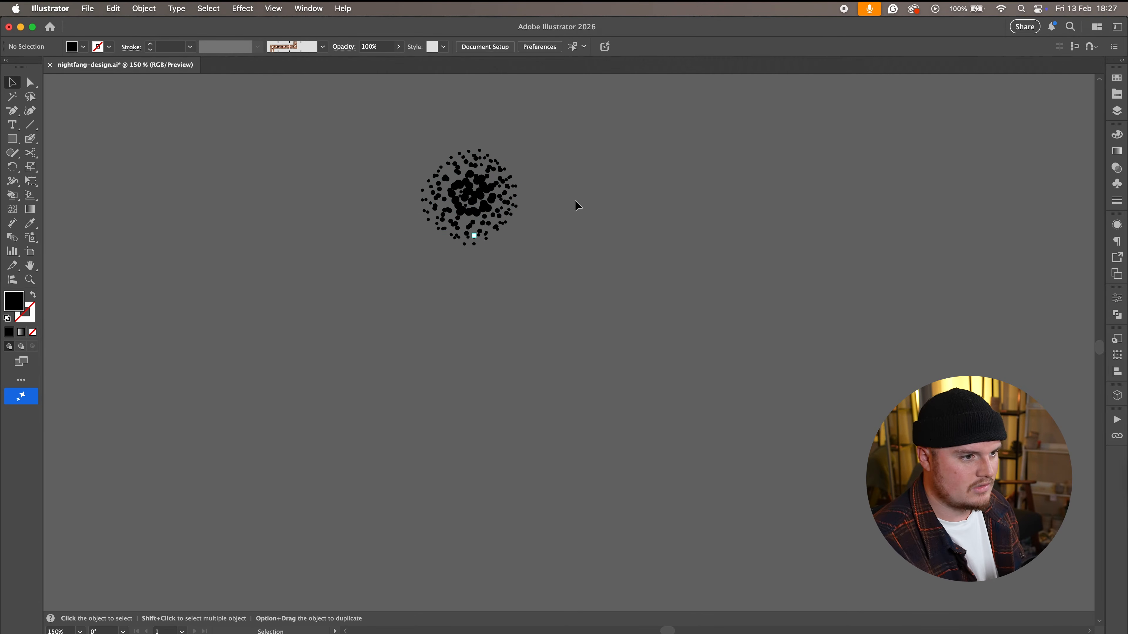
left_click_drag(615, 133, 616, 132)
left_click(593, 233)
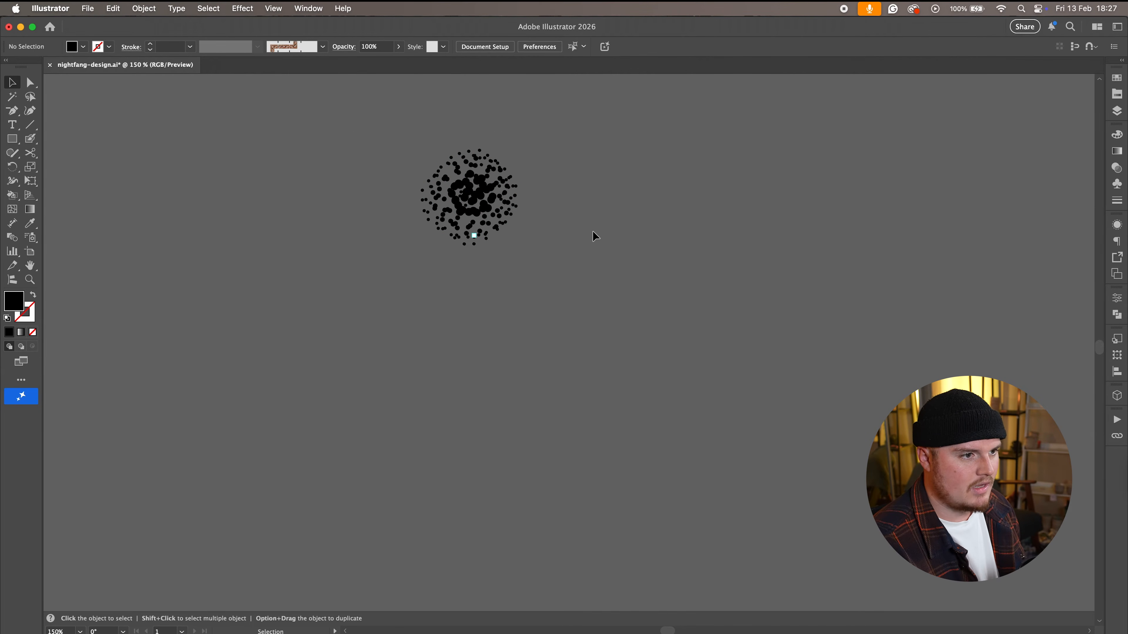
left_click_drag(405, 144, 584, 305)
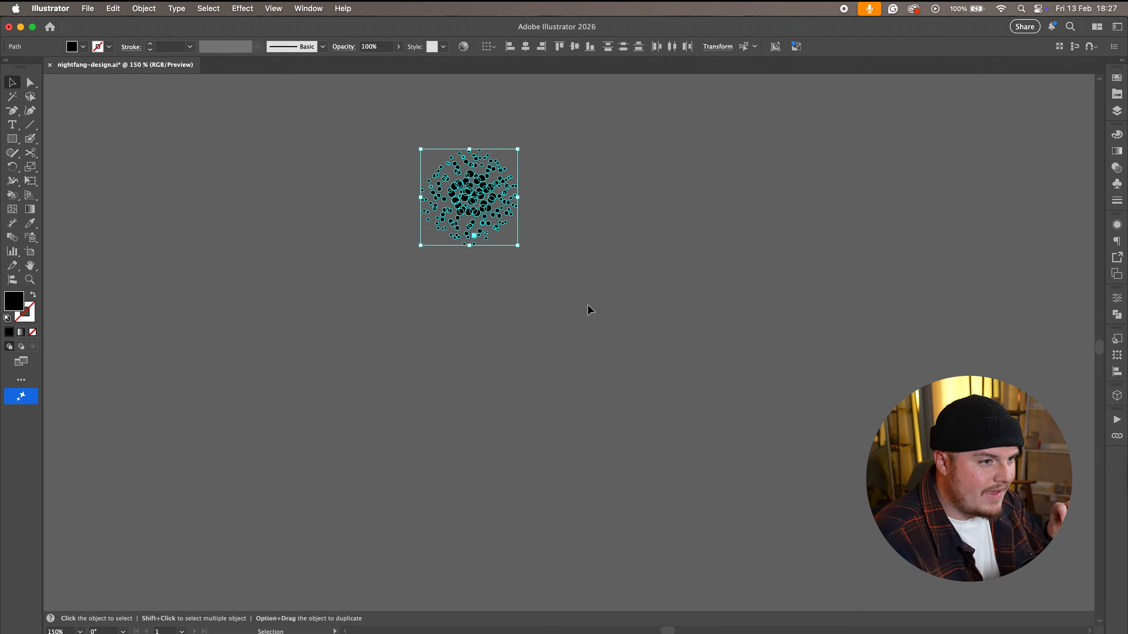
left_click(588, 305)
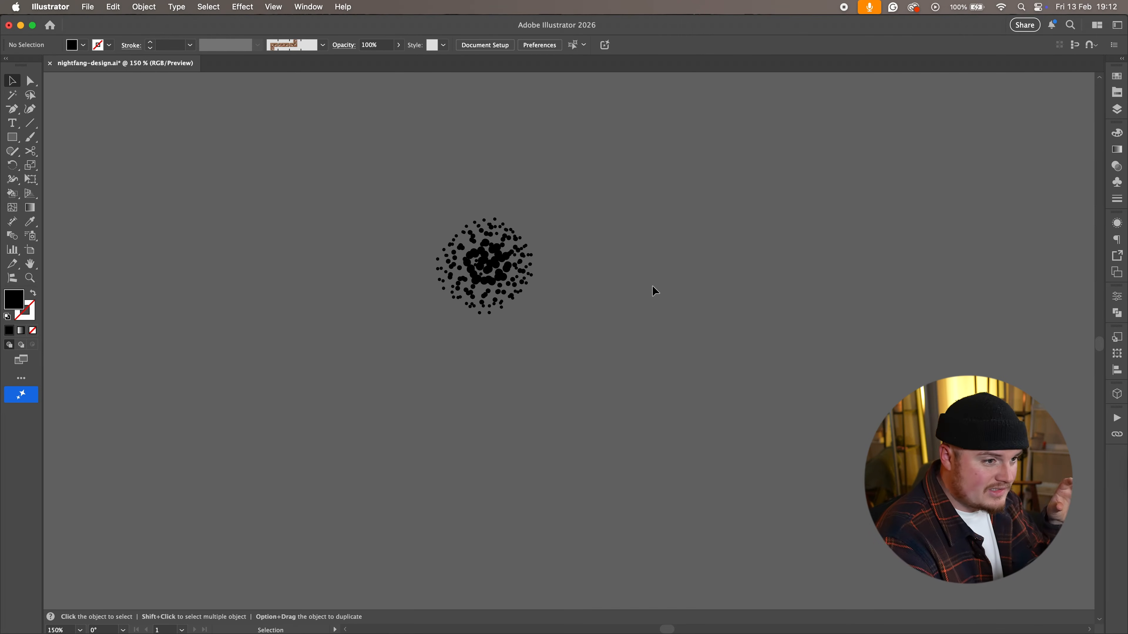
left_click(476, 264)
left_click(597, 350)
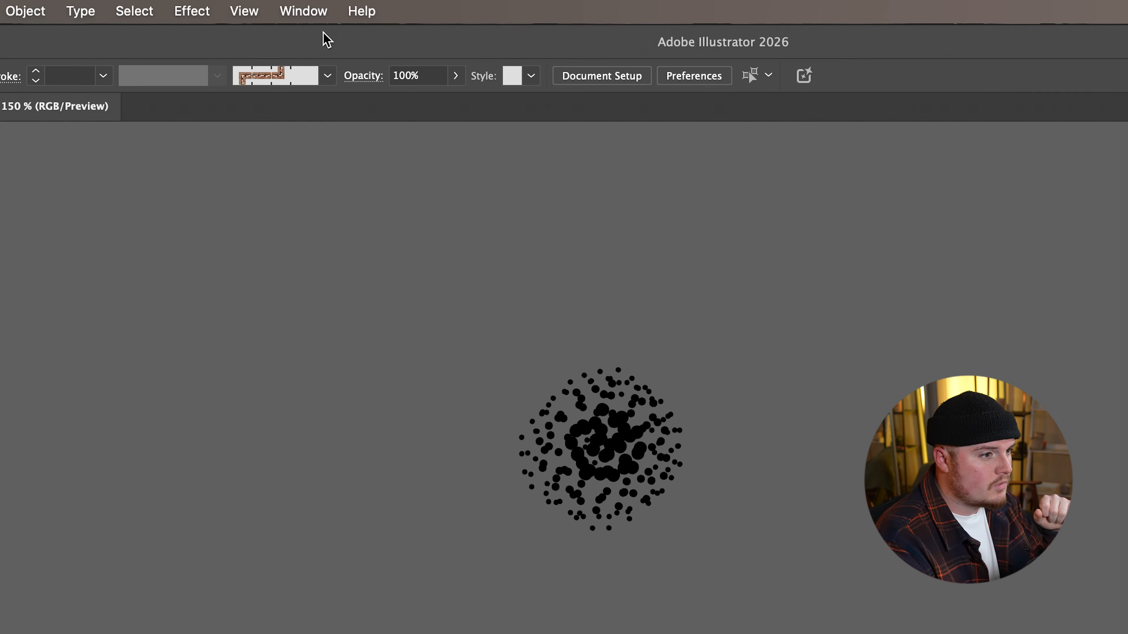
- Display the brush collection and add the complete dot pattern to it as a new Scatter Brush
left_click(307, 9)
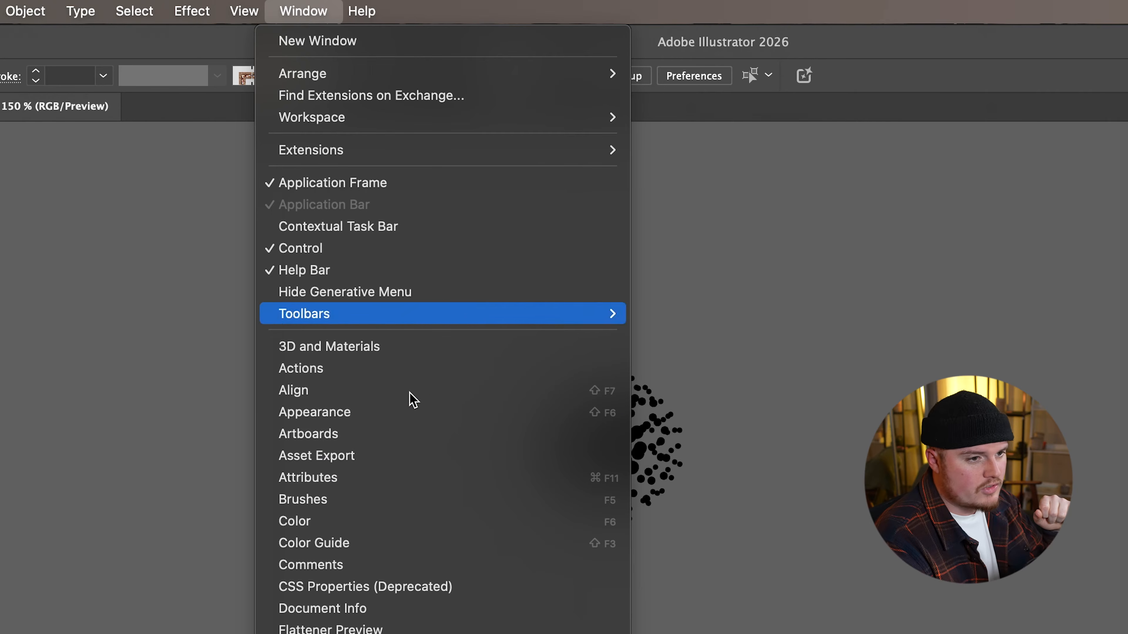
left_click(370, 503)
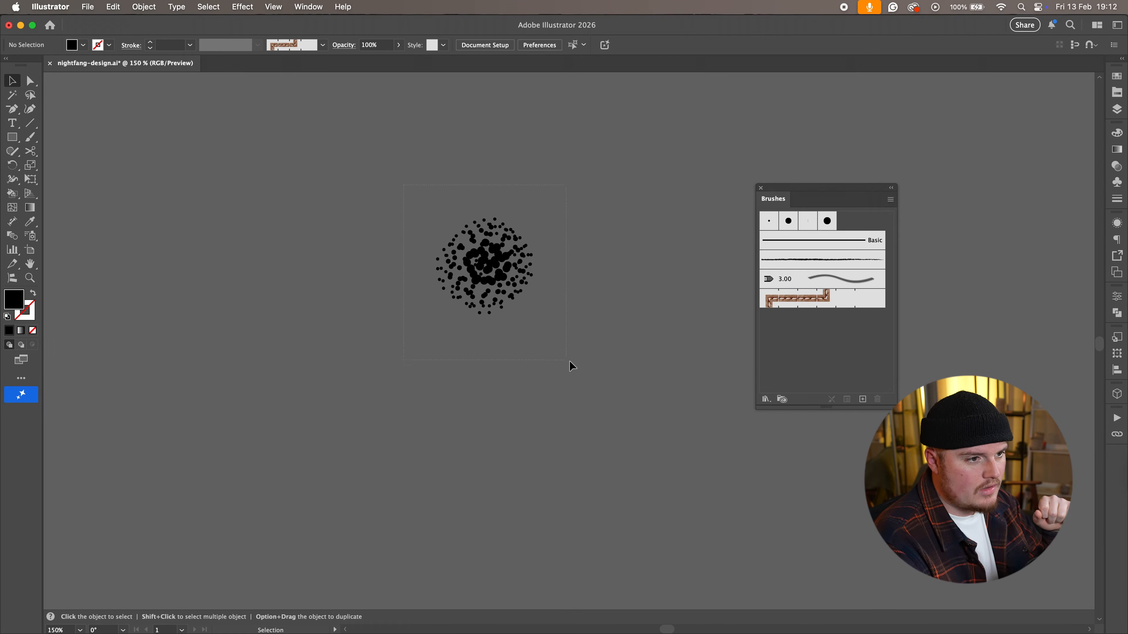
key("super+a")
left_click_drag(493, 269, 782, 326)
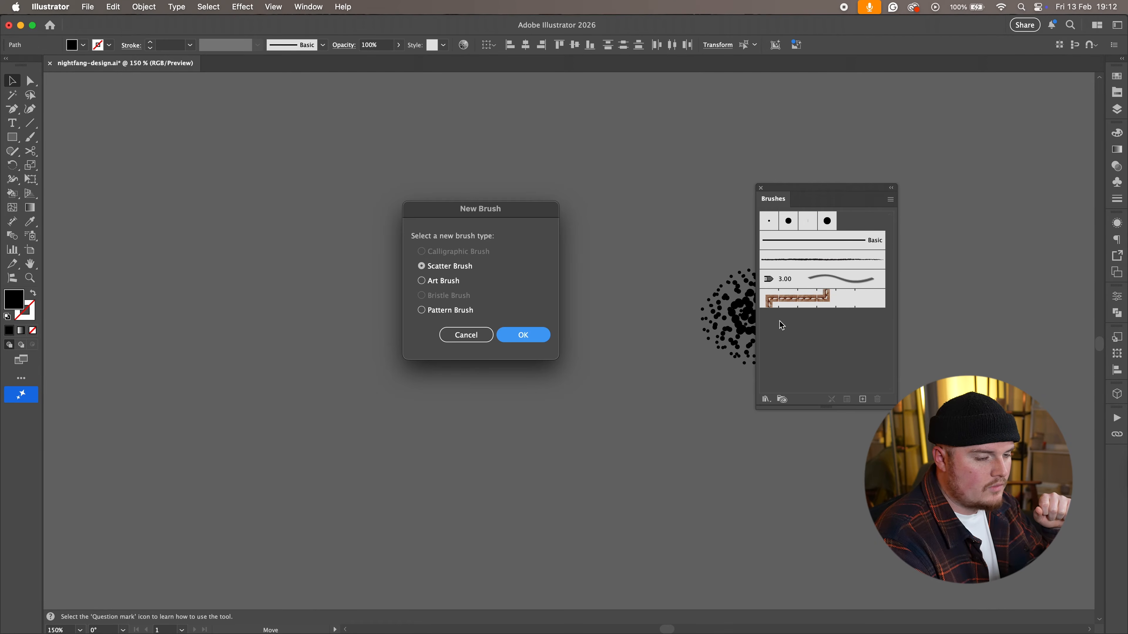
left_click_drag(476, 214, 506, 212)
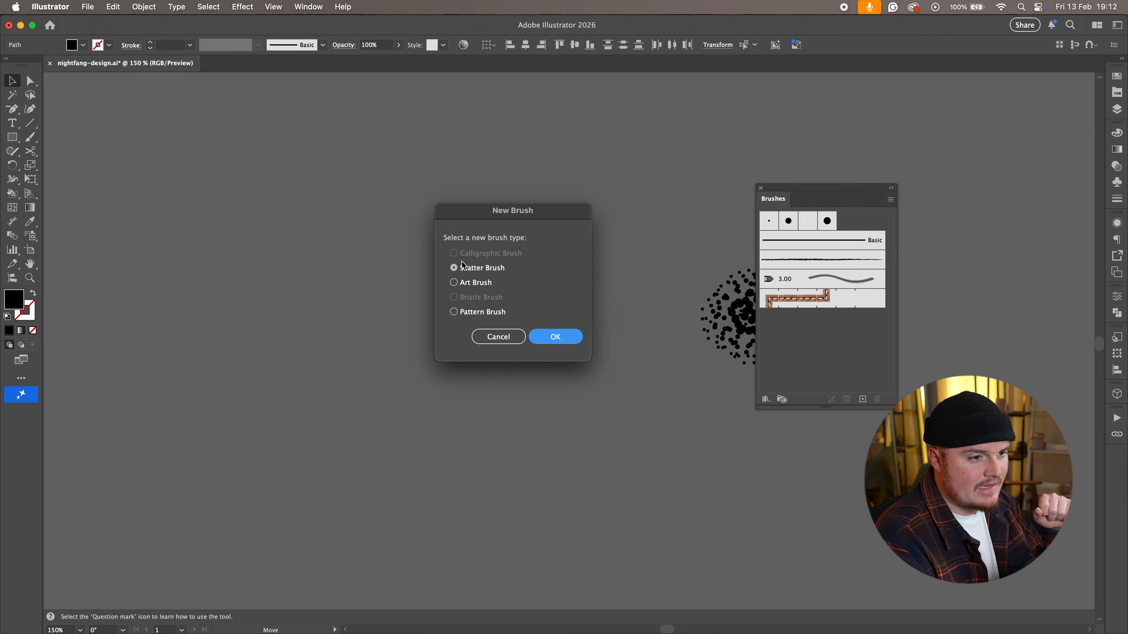
left_click(563, 343)
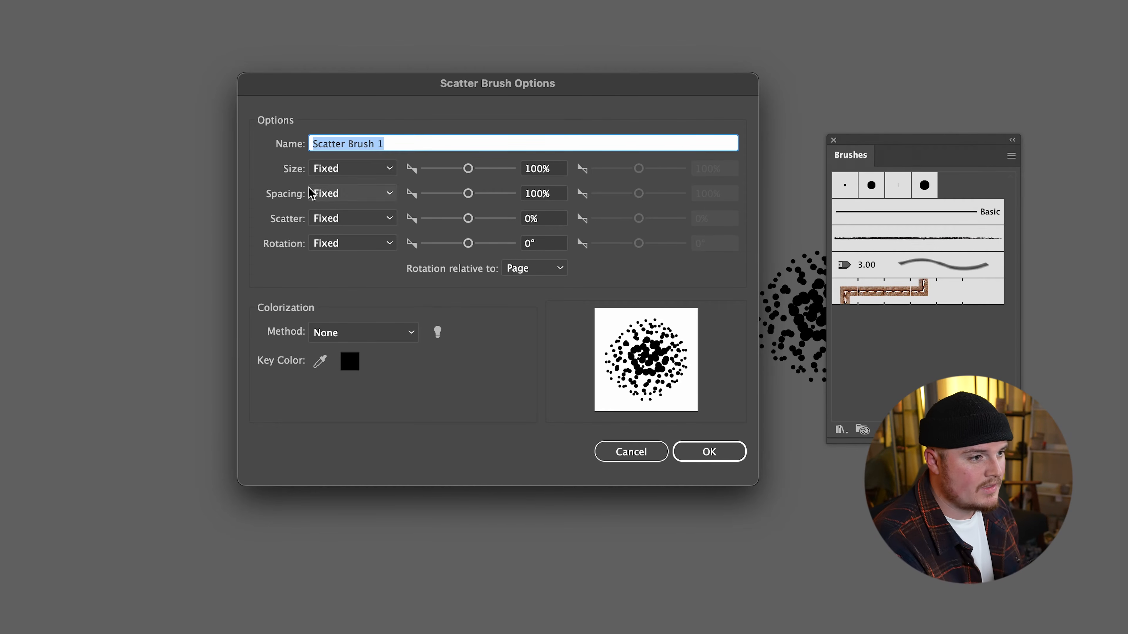
- Set the scatter brush's fixed size to 50% and, after trying 10% spacing, set the spacing to 99%
key("Tab")
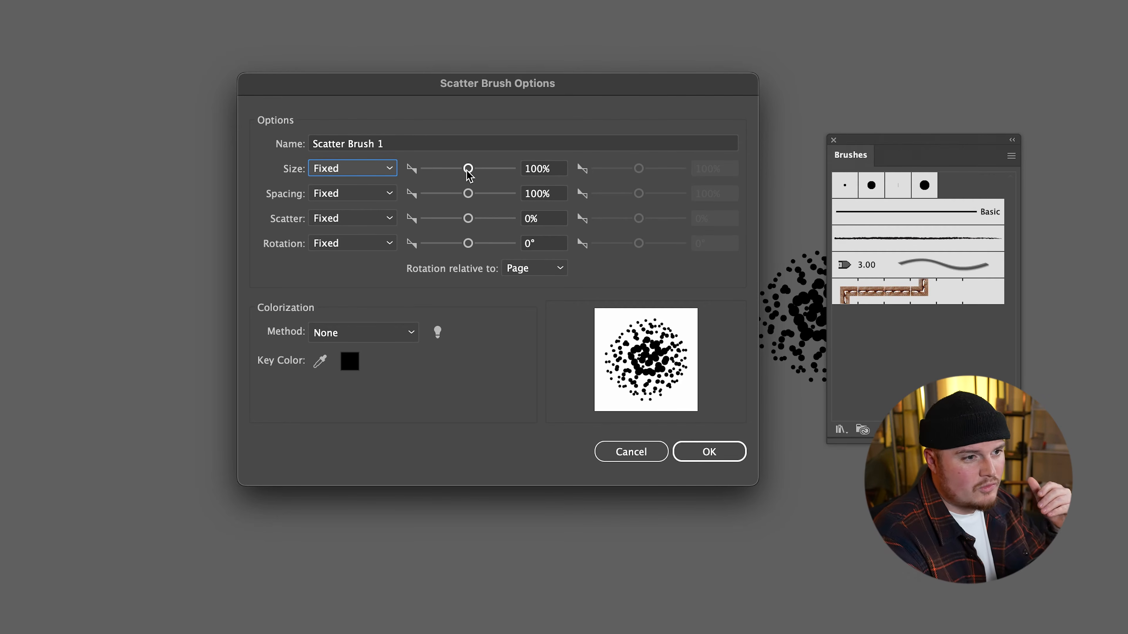
left_click_drag(467, 171, 445, 175)
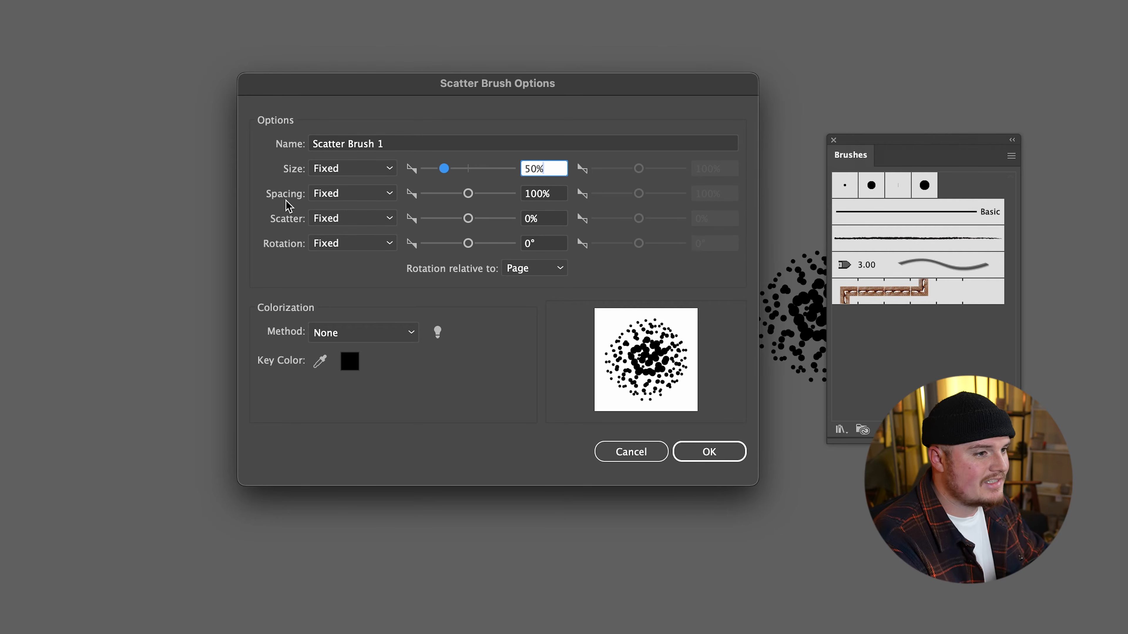
left_click(469, 194)
left_click_drag(469, 194, 389, 196)
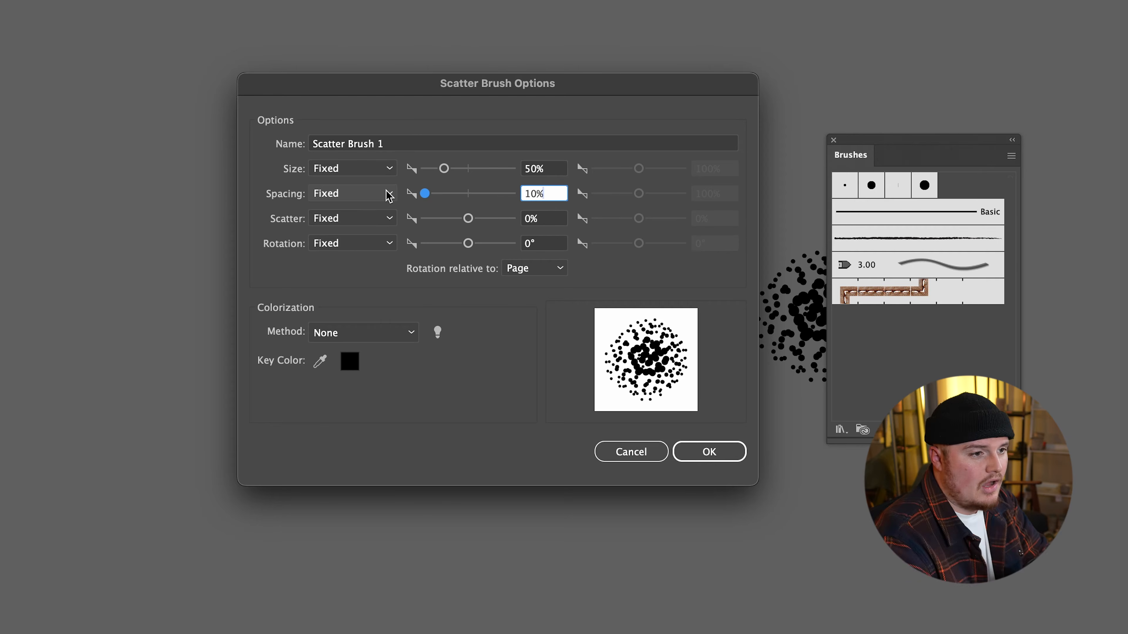
left_click(469, 195)
left_click_drag(469, 196, 467, 196)
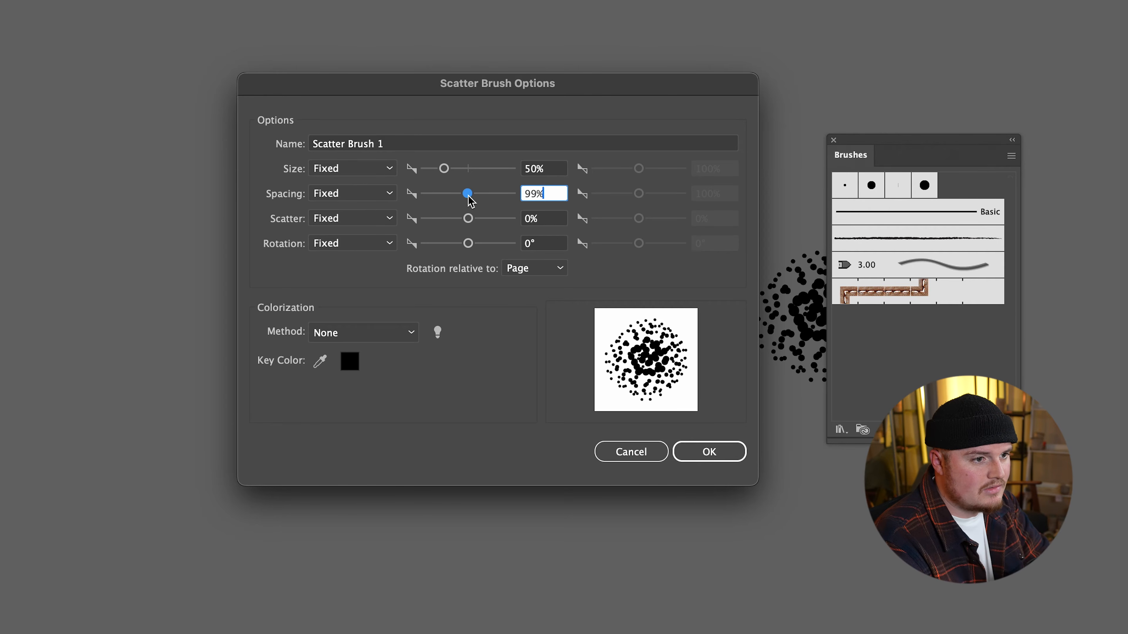
- Create the scatter brush with the chosen size and spacing settings
left_click(709, 451)
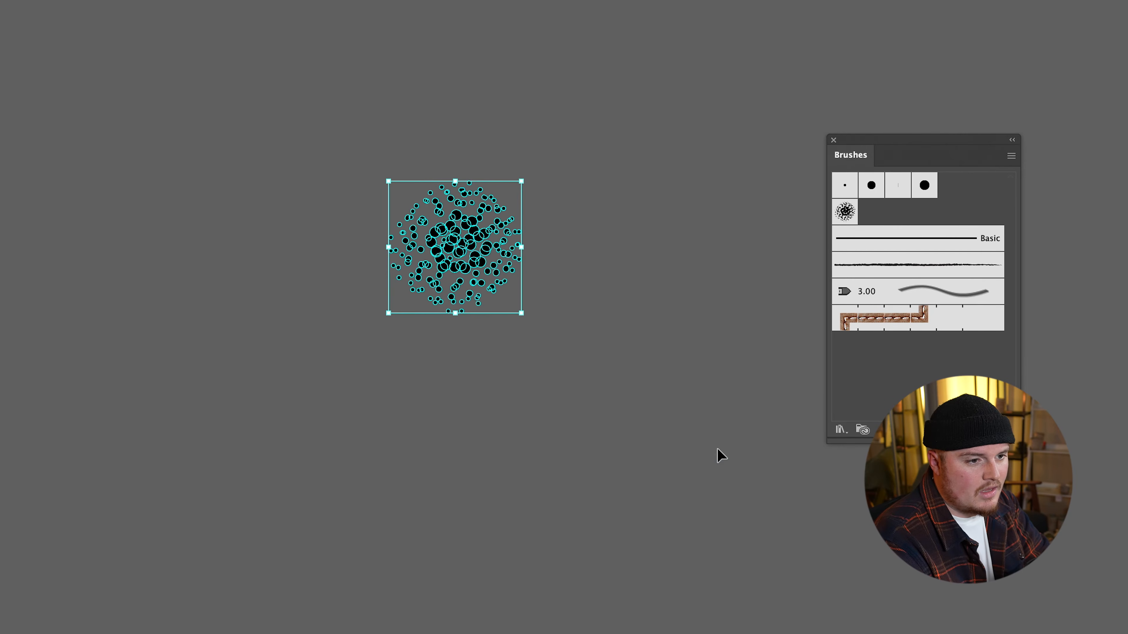
- Try a curved test stroke with the new scatter brush beside the dot pattern, then undo it and deselect the dots
key("b")
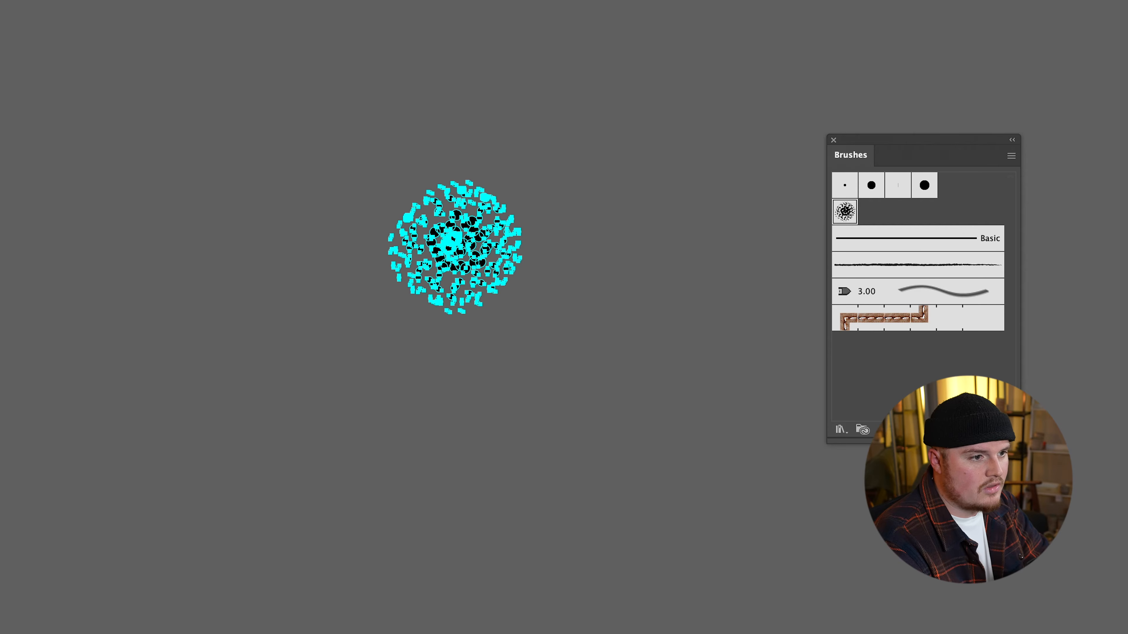
mouse_move(464, 520)
left_mouse_down()
mouse_move(511, 418)
mouse_move(639, 321)
left_mouse_up()
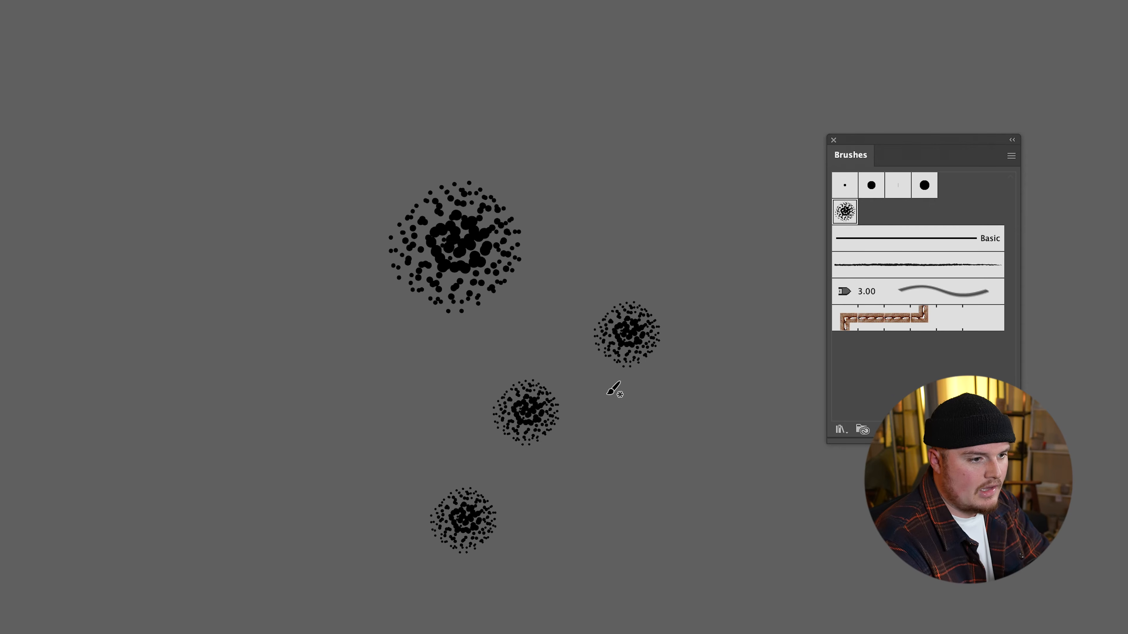
key("v")
left_click(532, 418)
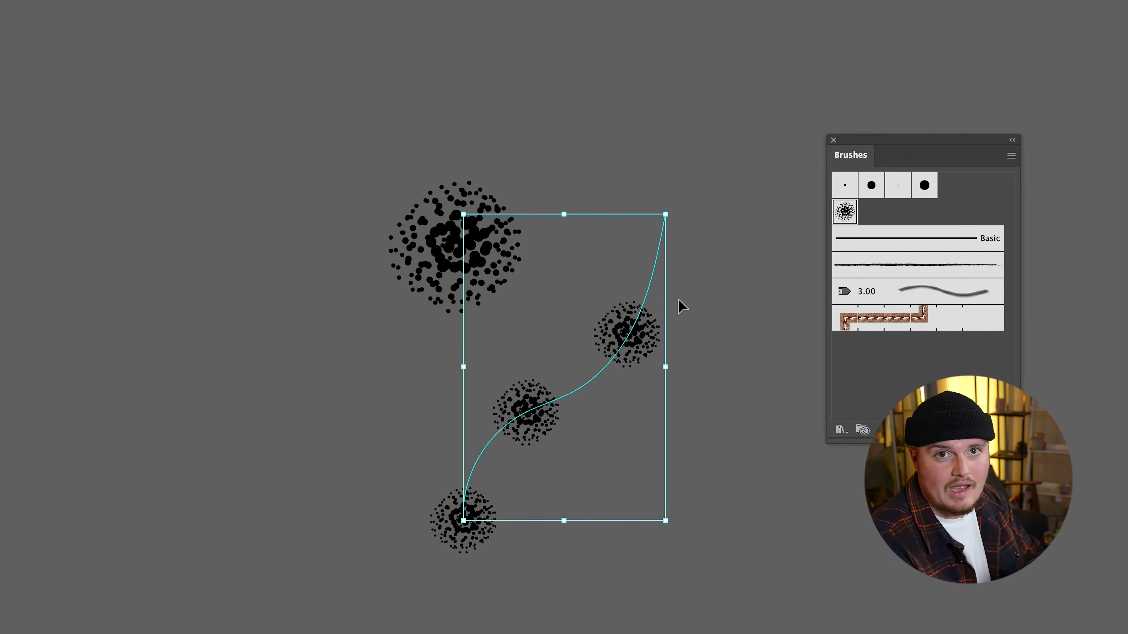
key("ctrl+z")
key("ctrl+z")
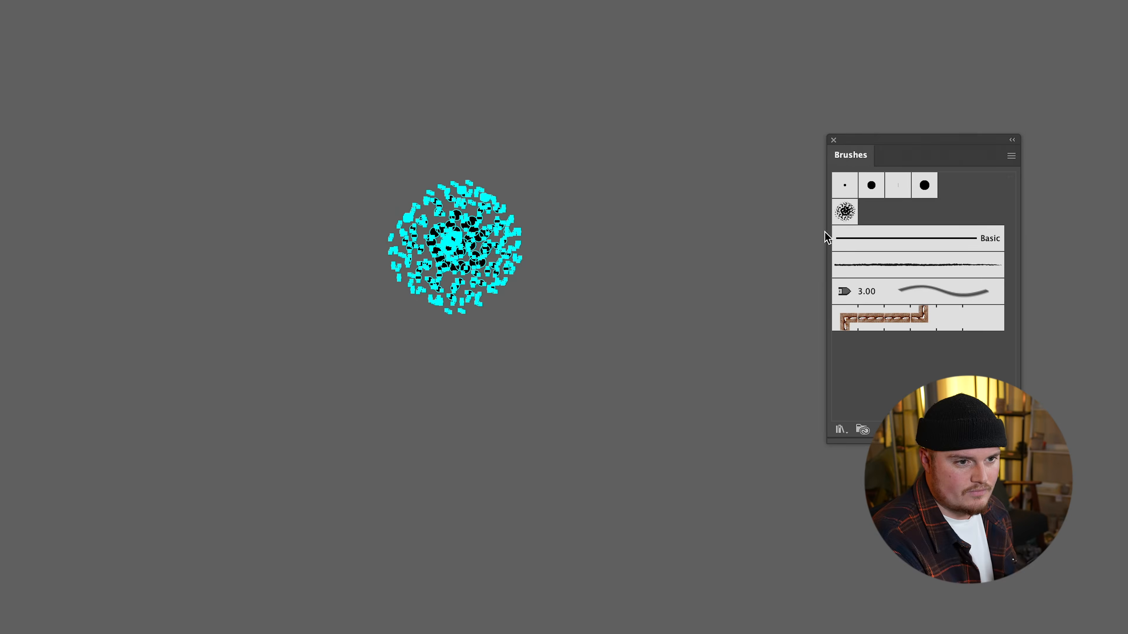
left_click(735, 240)
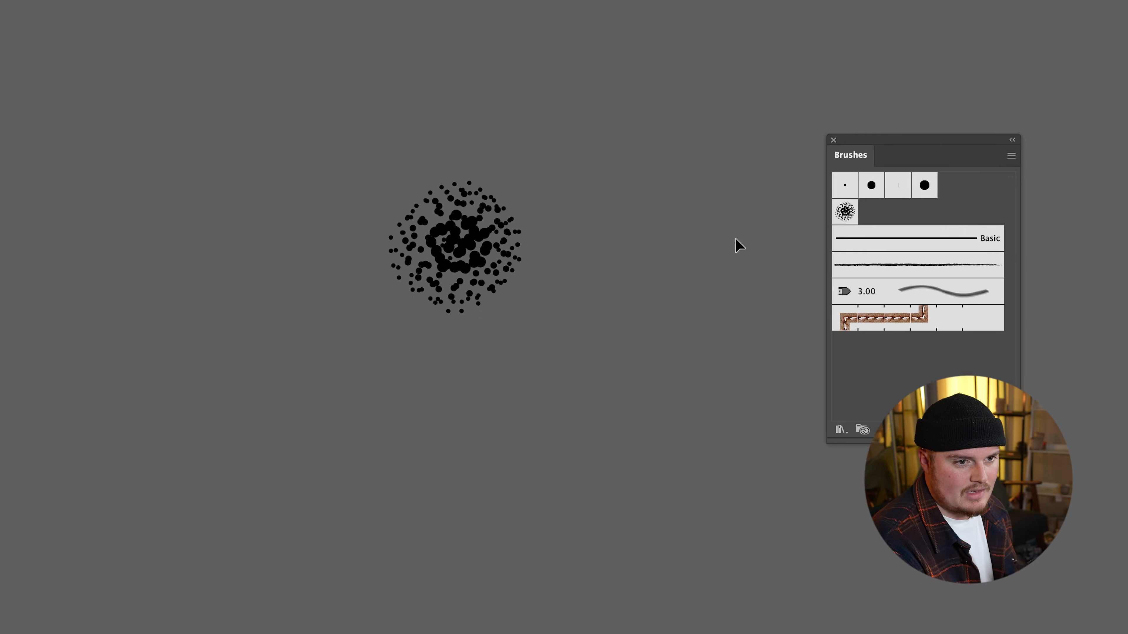
- Reopen the stipple scatter brush's options and set its fixed spacing to 10%
double_click(846, 213)
mouse_move(632, 94)
left_mouse_down()
mouse_move(615, 127)
mouse_move(686, 132)
left_mouse_up()
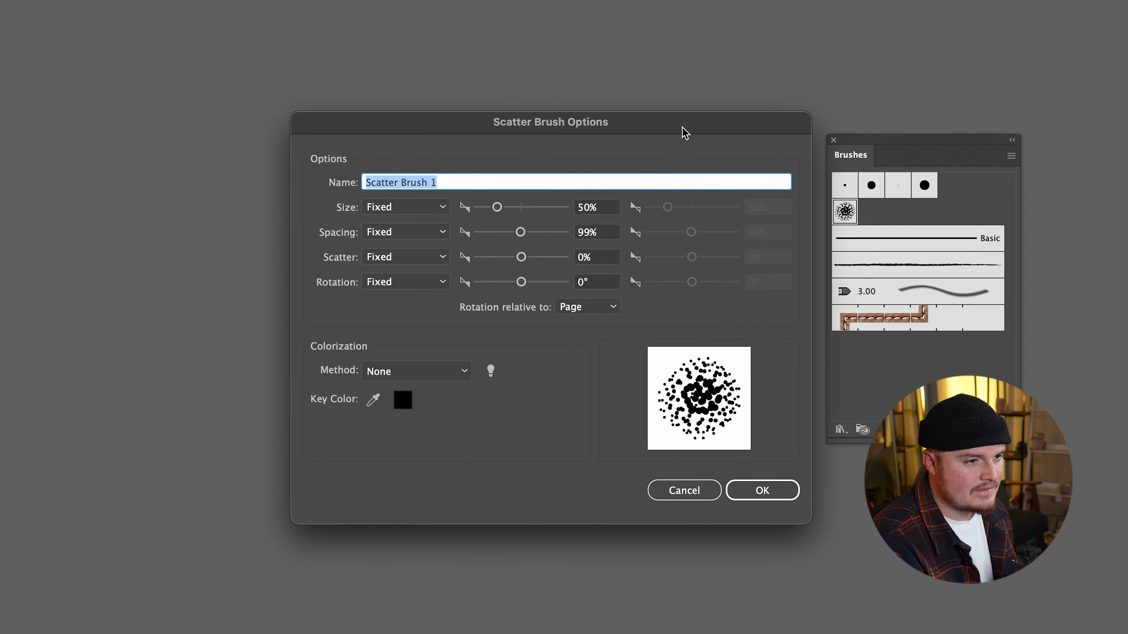
left_click_drag(520, 232, 429, 239)
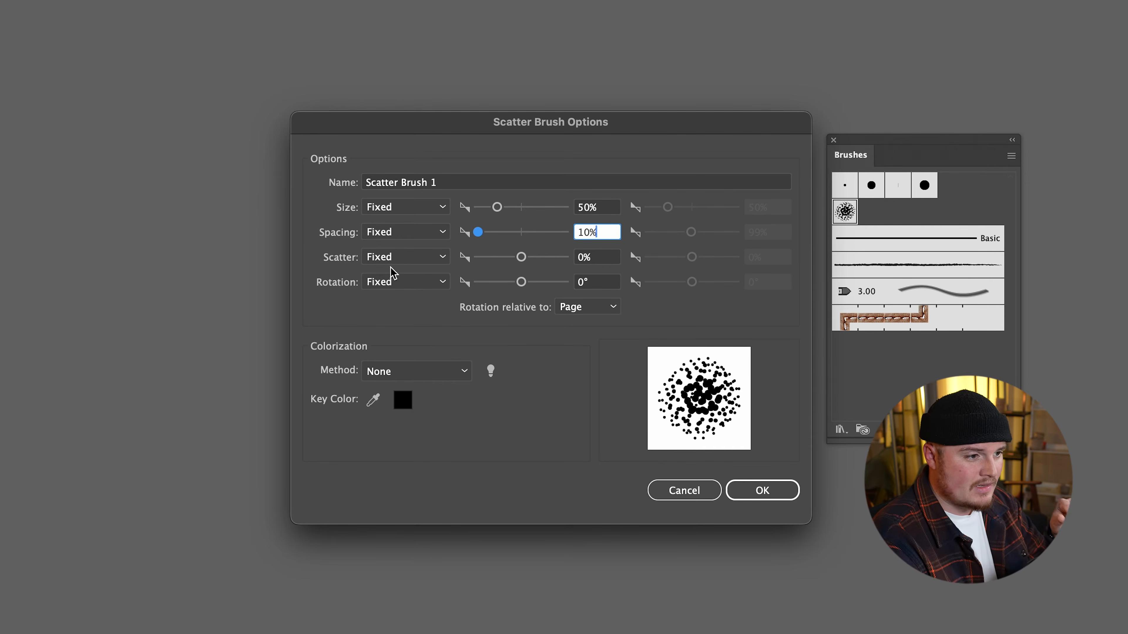
- Make the brush rotation Random between -180° and 180°, relative to the path
left_click(431, 283)
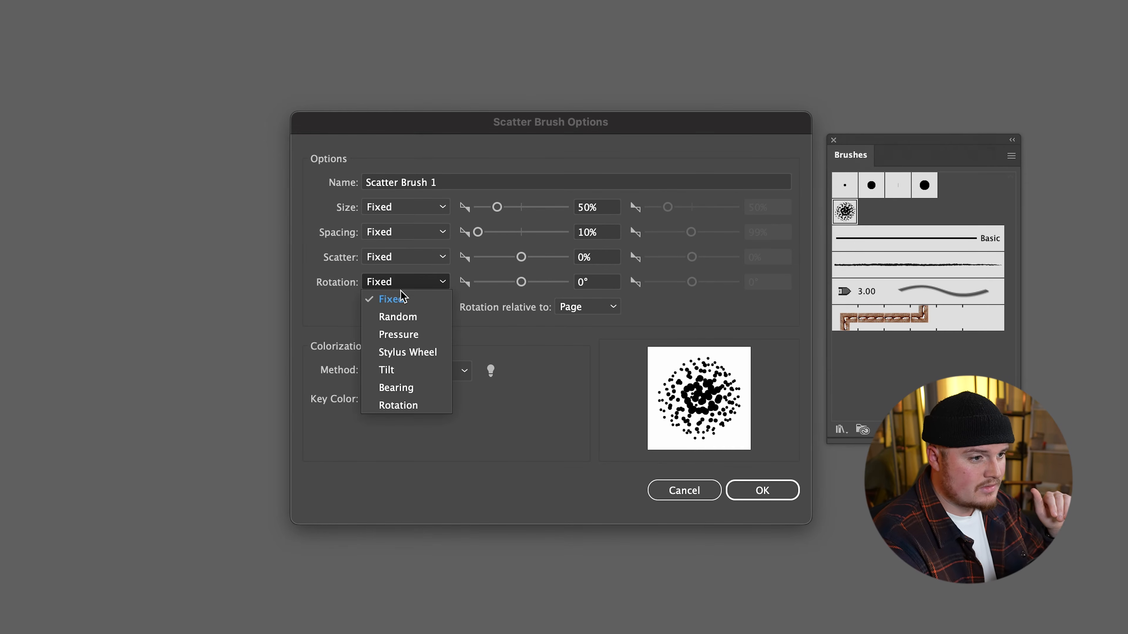
left_click(424, 320)
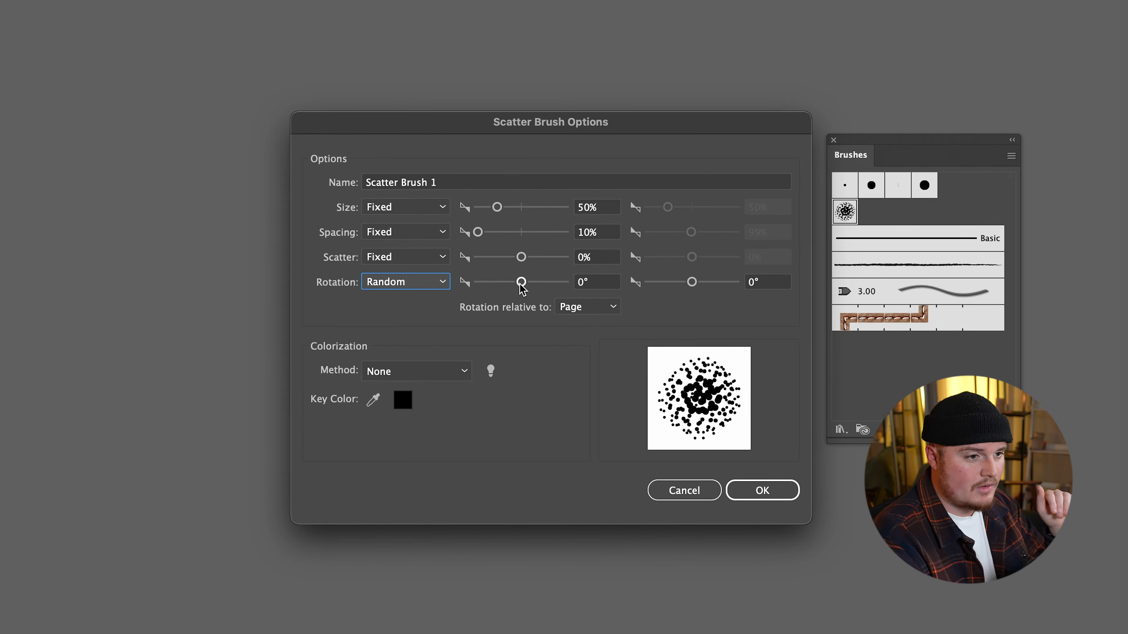
left_click_drag(523, 286, 442, 285)
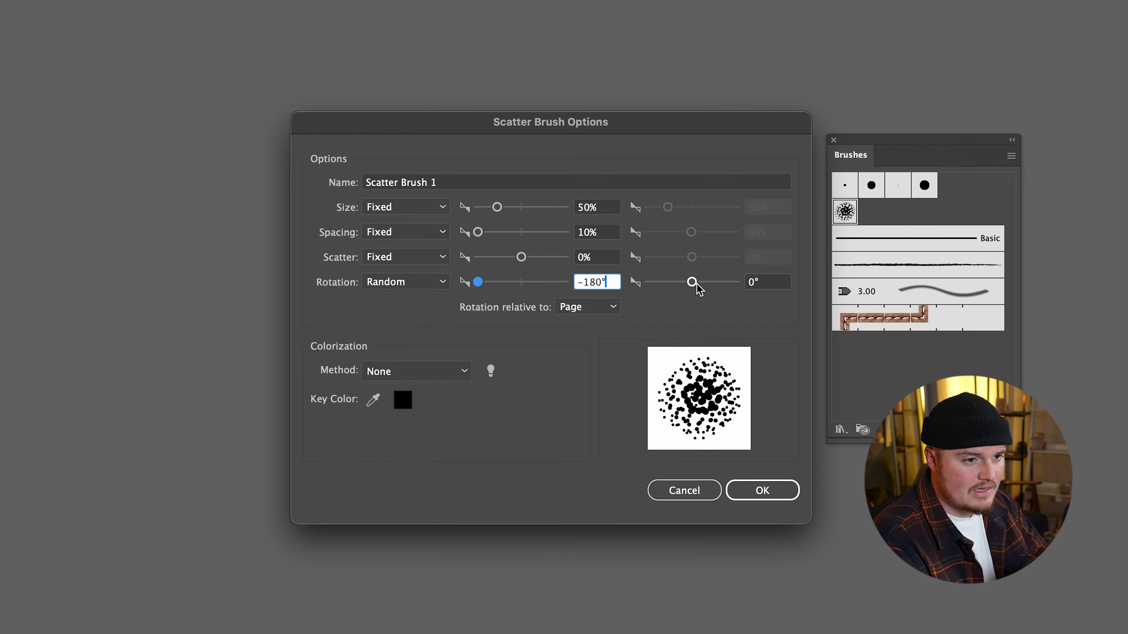
left_click_drag(697, 284, 766, 290)
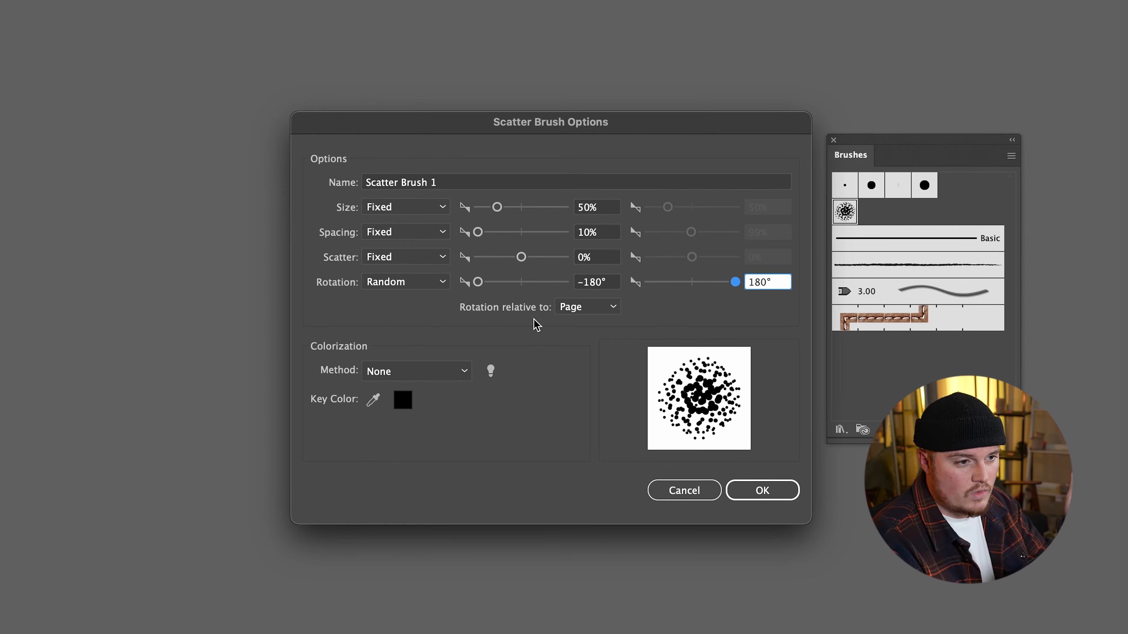
left_click(573, 307)
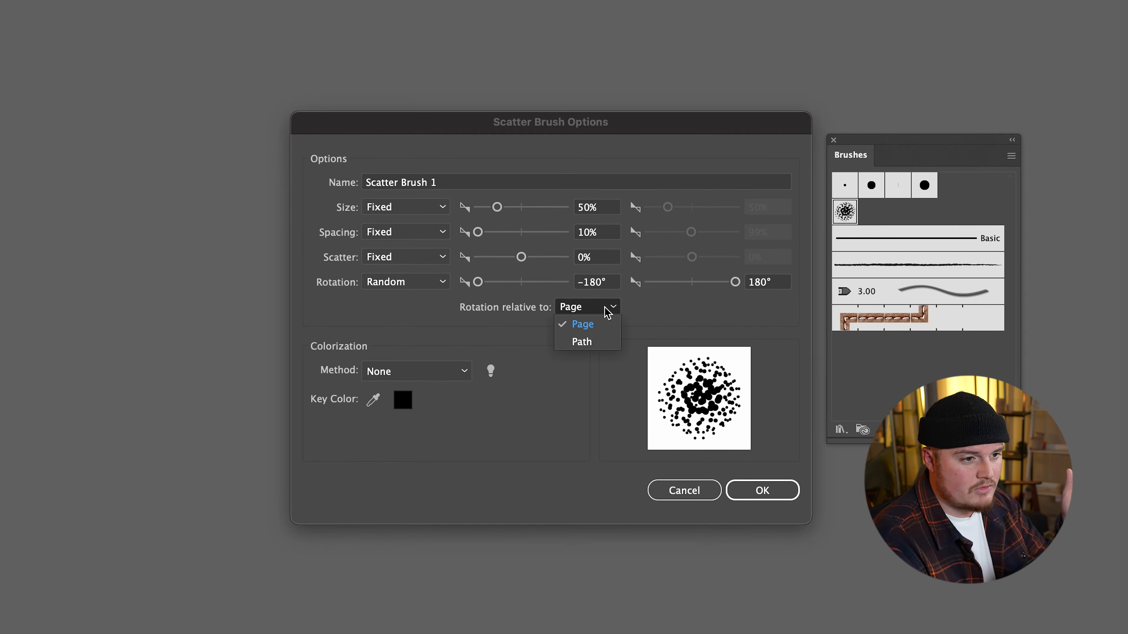
left_click(581, 342)
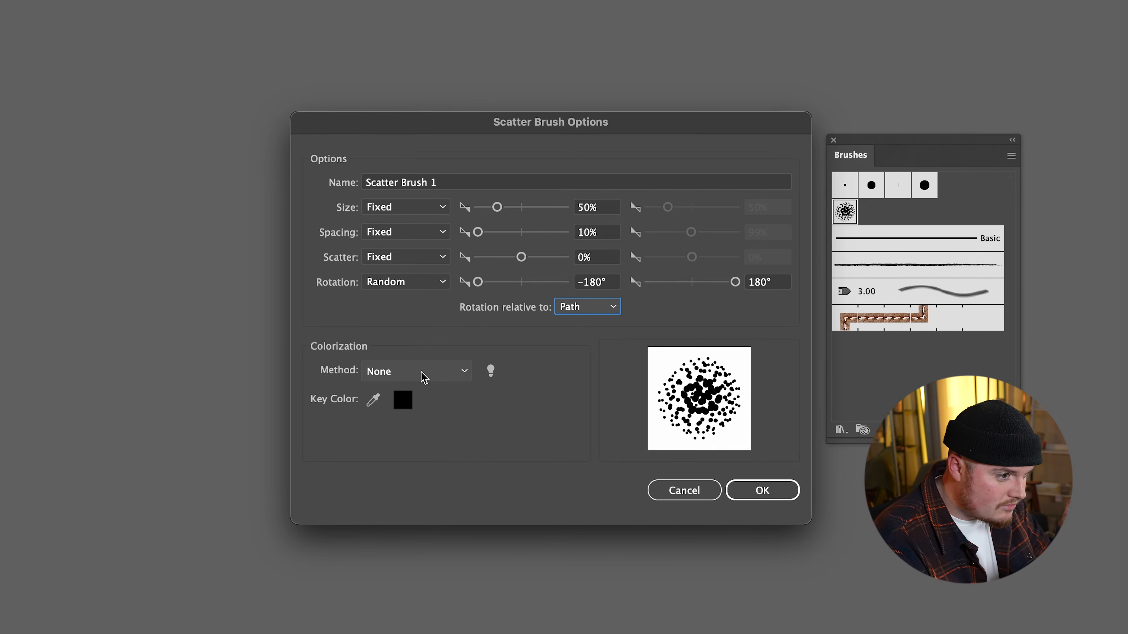
- Set the brush's colorization method to Hue Shift and apply the options
left_click(448, 374)
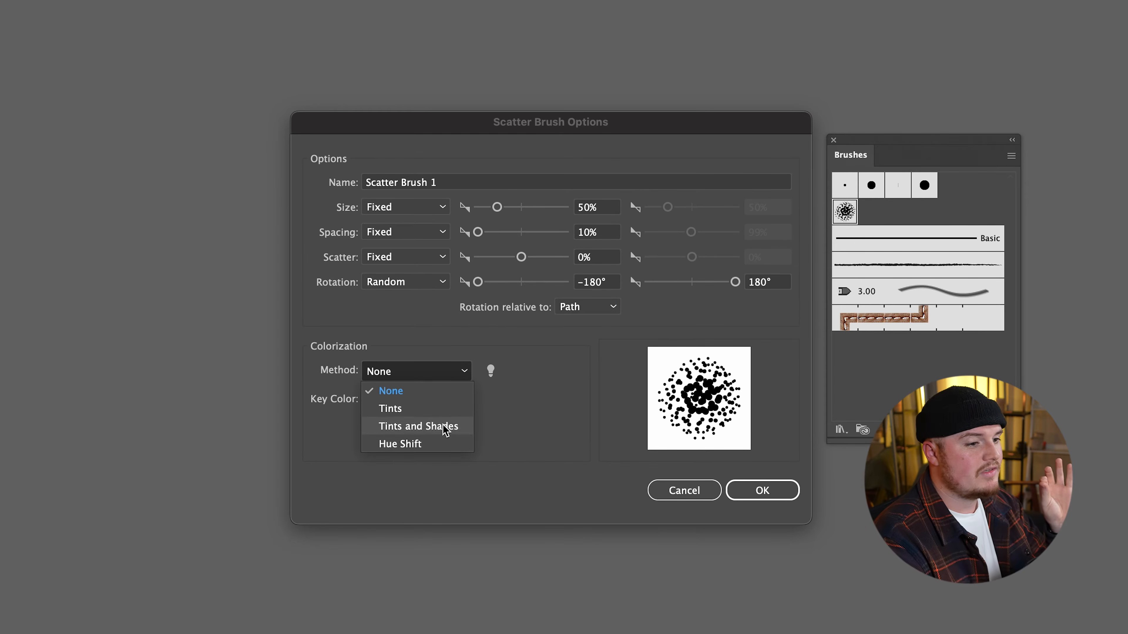
left_click(441, 444)
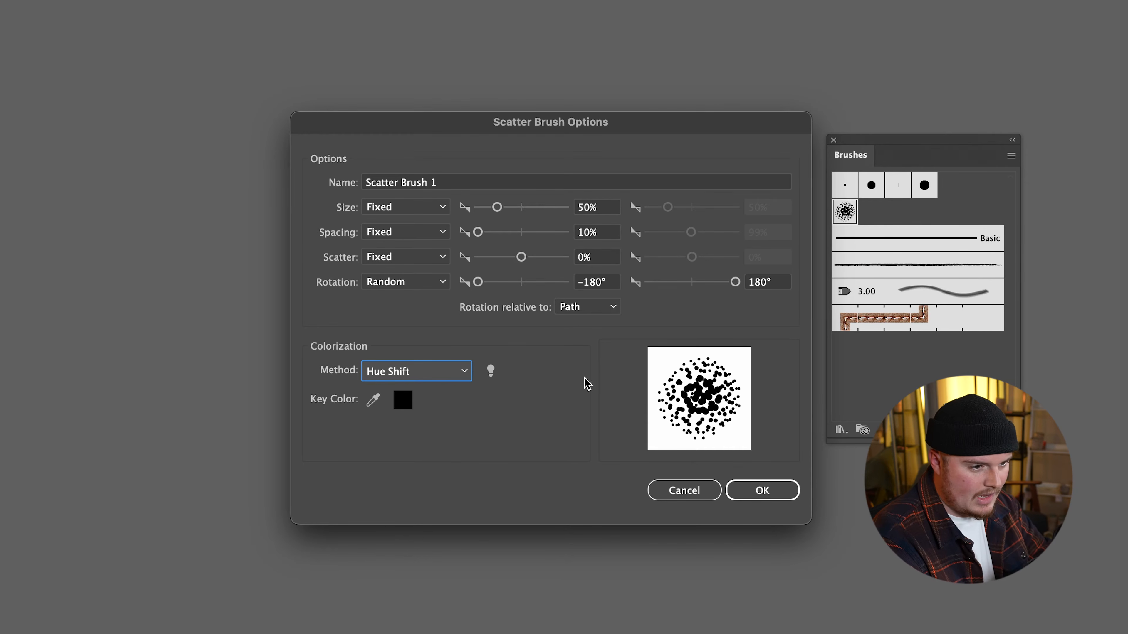
left_click(754, 492)
- Paint a long S-shaped stroke with the stipple brush beside the dot pattern and move it slightly upward
scroll(590, 382, "right", 5)
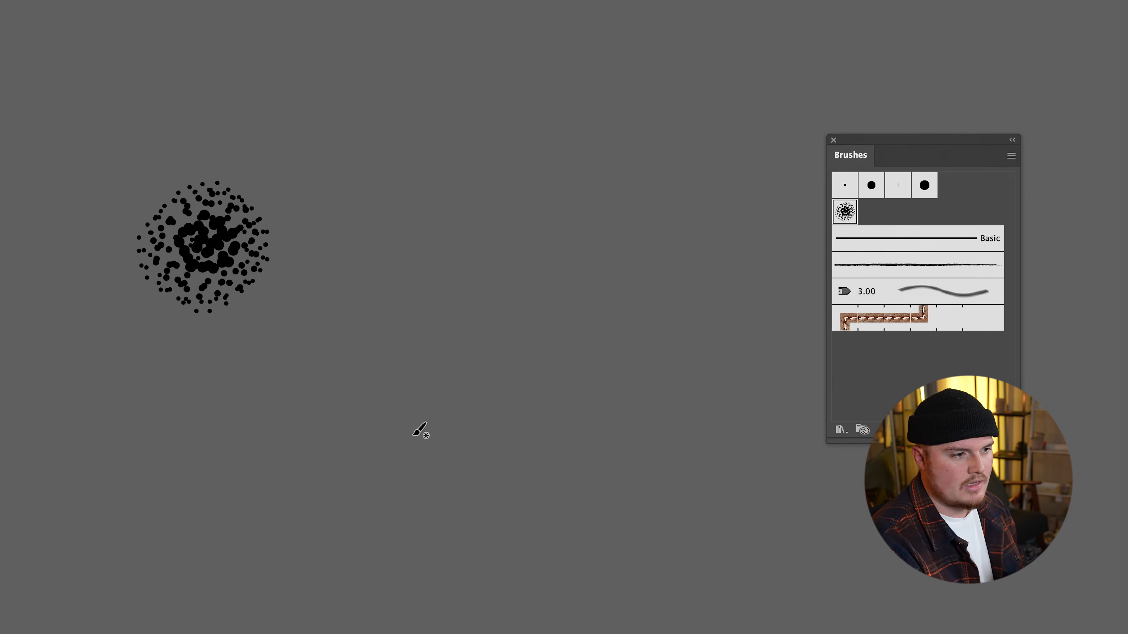
mouse_move(318, 537)
left_mouse_down()
mouse_move(334, 439)
mouse_move(395, 375)
mouse_move(499, 320)
mouse_move(642, 182)
mouse_move(645, 131)
left_mouse_up()
key("v")
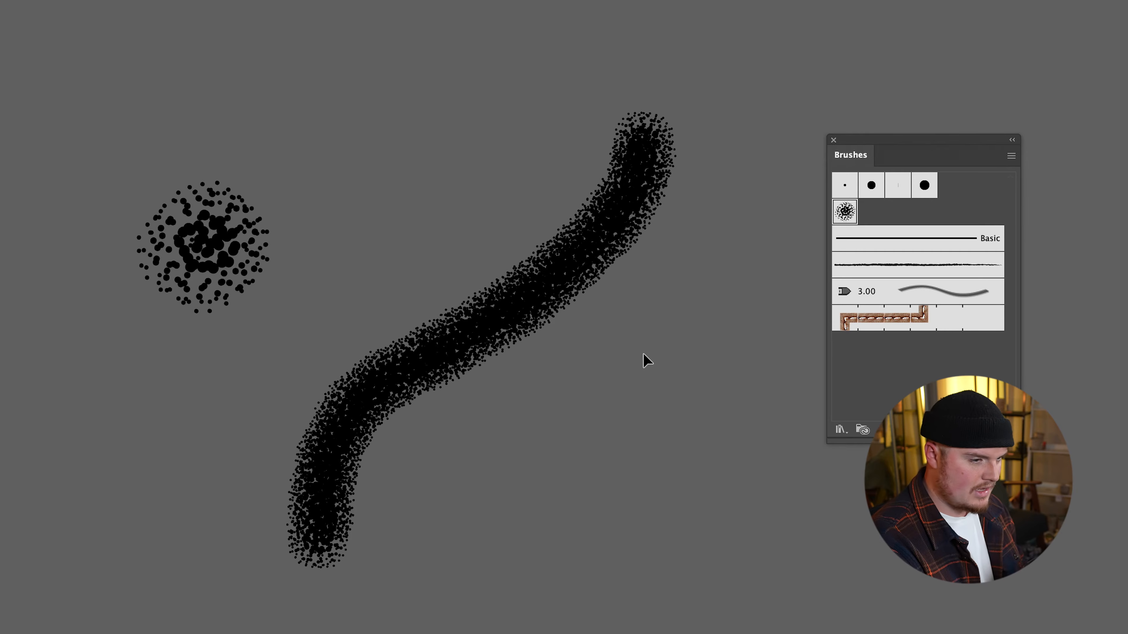
mouse_move(504, 303)
left_mouse_down()
mouse_move(522, 317)
mouse_move(546, 296)
mouse_move(528, 257)
left_mouse_up()
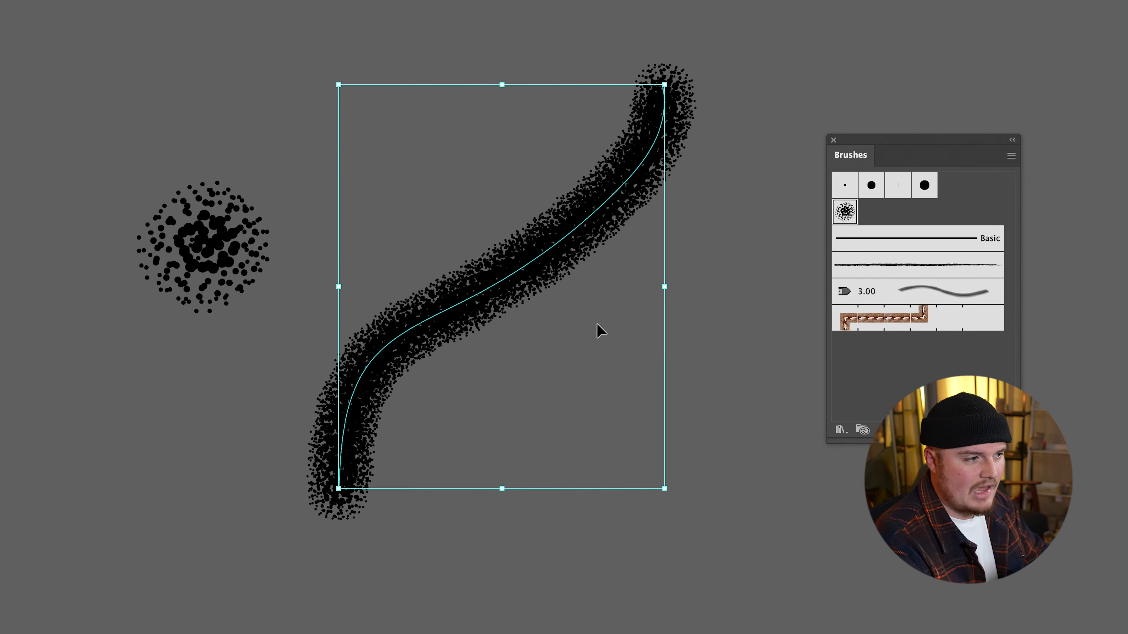
- Recolor the stipple stroke bright green with hue 122°, saturation 81% and brightness 83%
double_click(1, 267)
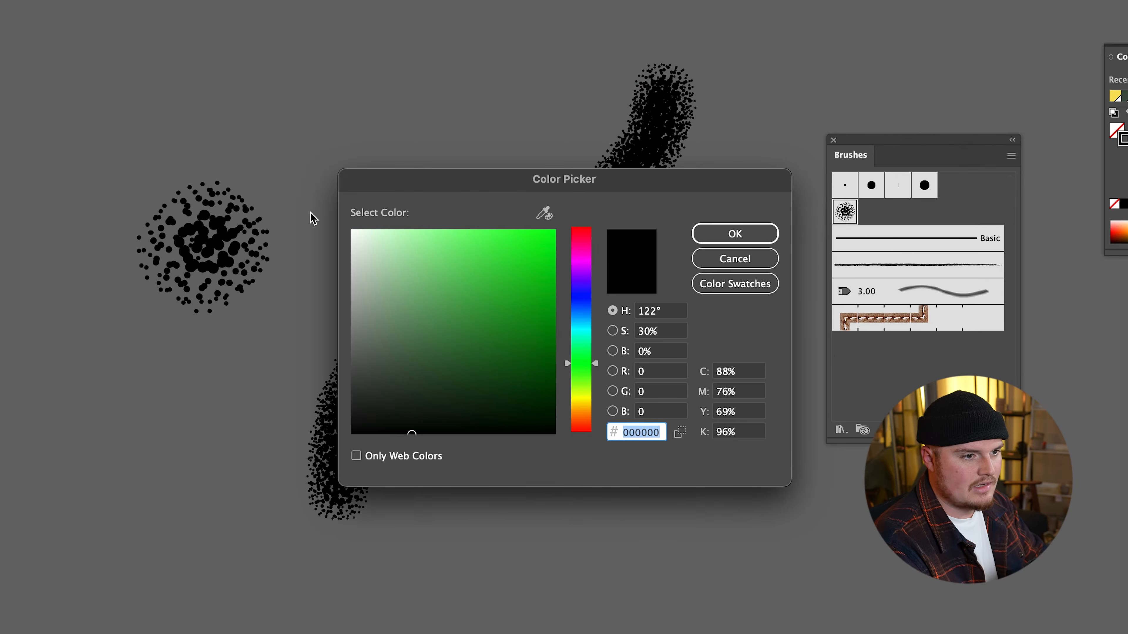
left_click_drag(563, 172, 832, 197)
mouse_move(750, 317)
left_mouse_down()
mouse_move(708, 257)
mouse_move(803, 275)
mouse_move(721, 276)
left_mouse_up()
mouse_move(761, 310)
left_mouse_down()
mouse_move(745, 340)
mouse_move(787, 286)
left_mouse_up()
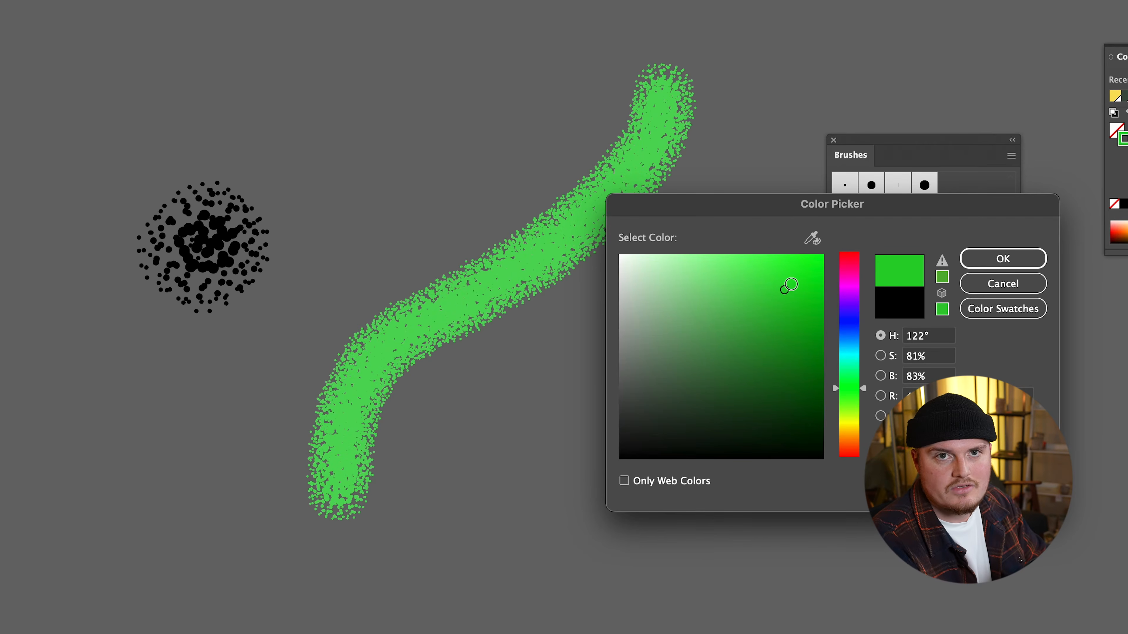
left_click(1003, 262)
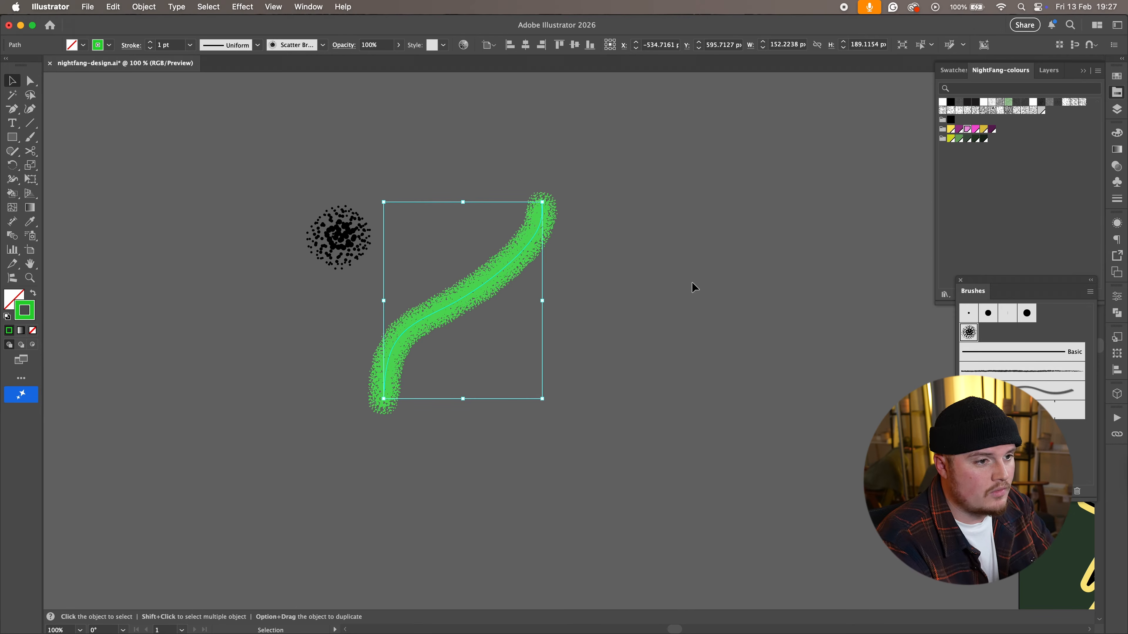
- Try thinner and thicker weights such as 0.25 pt and 2 pt on the green stroke, then return it to 1 pt
left_click(150, 48)
left_click(150, 48)
left_click(150, 49)
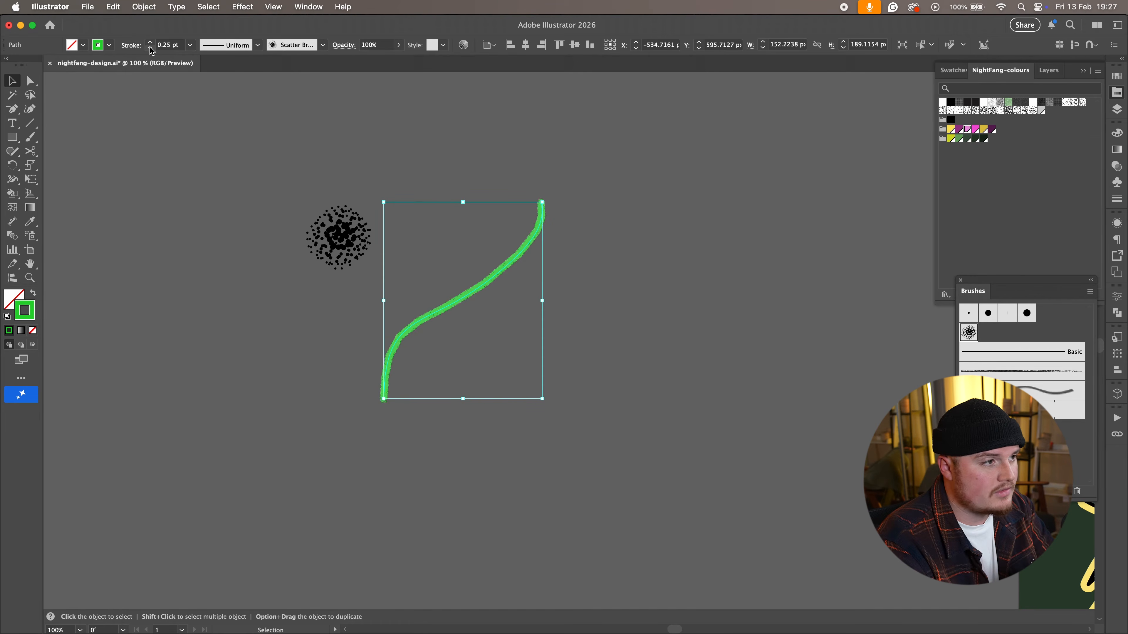
left_click(151, 43)
left_click(151, 43)
left_click(151, 43)
left_click(150, 43)
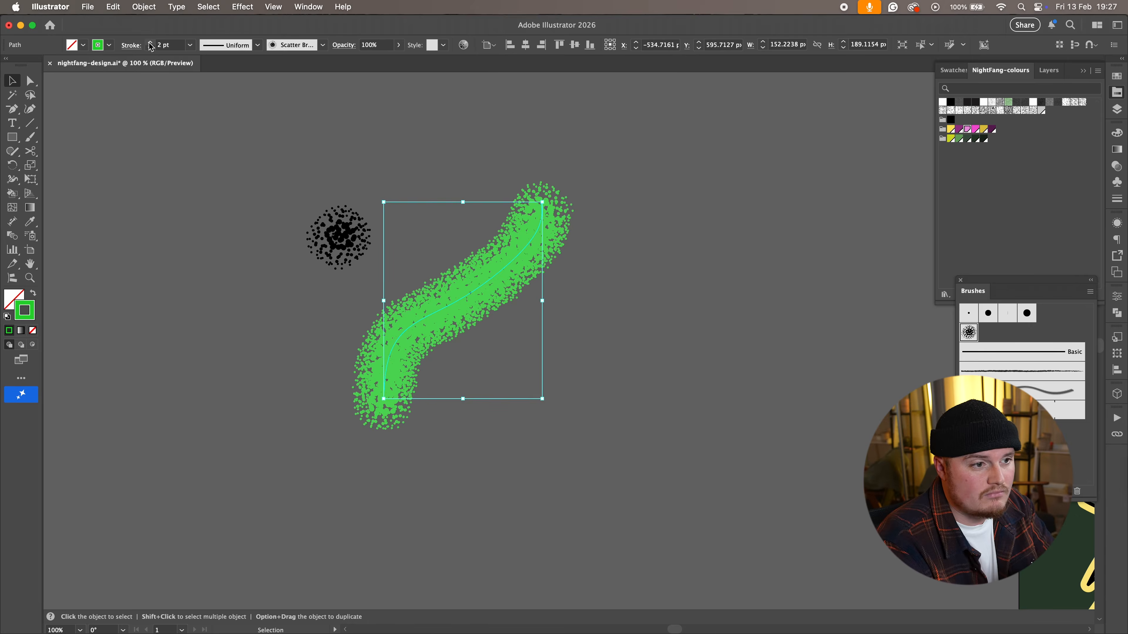
left_click(150, 43)
left_click(151, 49)
left_click(151, 49)
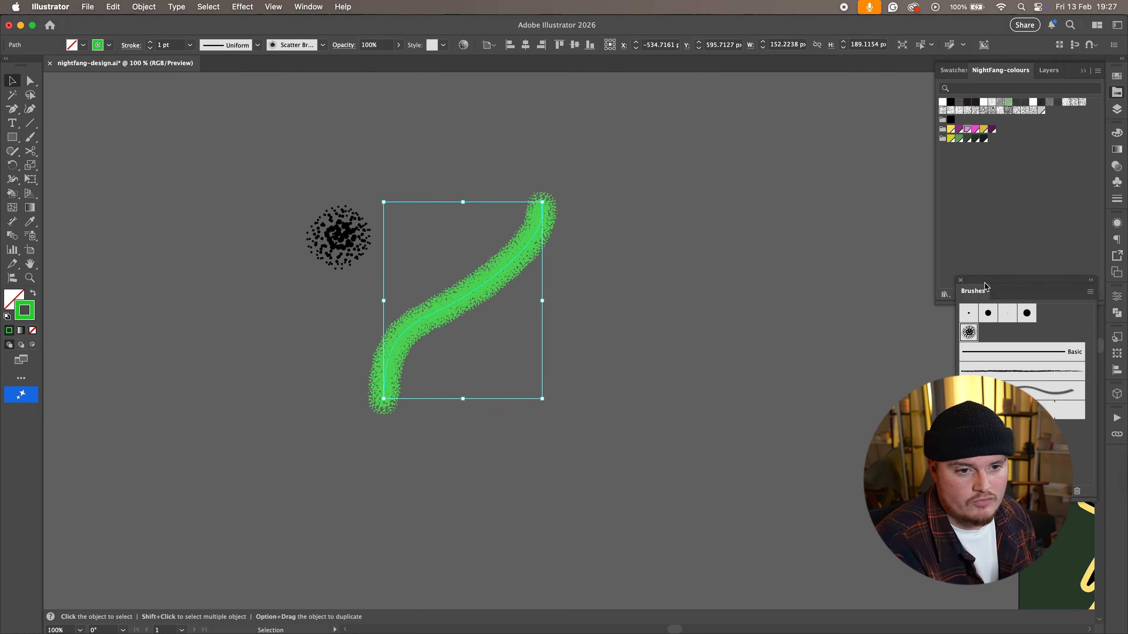
- Reduce the stipple brush's fixed size to 47% and apply the change to existing strokes
left_click_drag(986, 287, 931, 279)
double_click(915, 325)
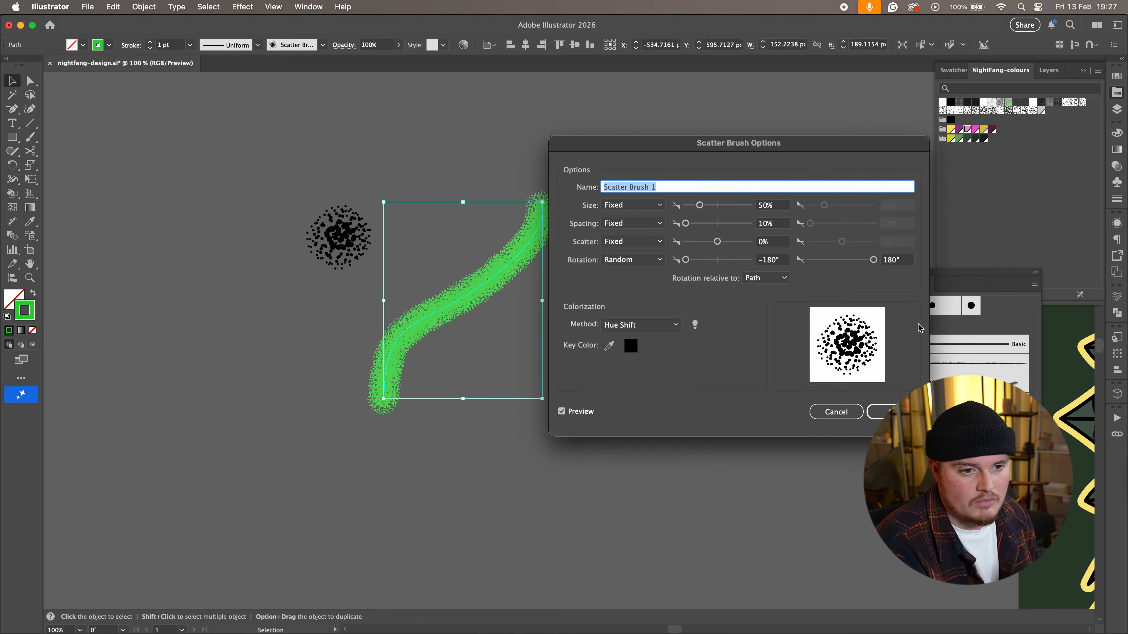
mouse_move(770, 170)
left_mouse_down()
mouse_move(782, 170)
mouse_move(772, 170)
left_mouse_up()
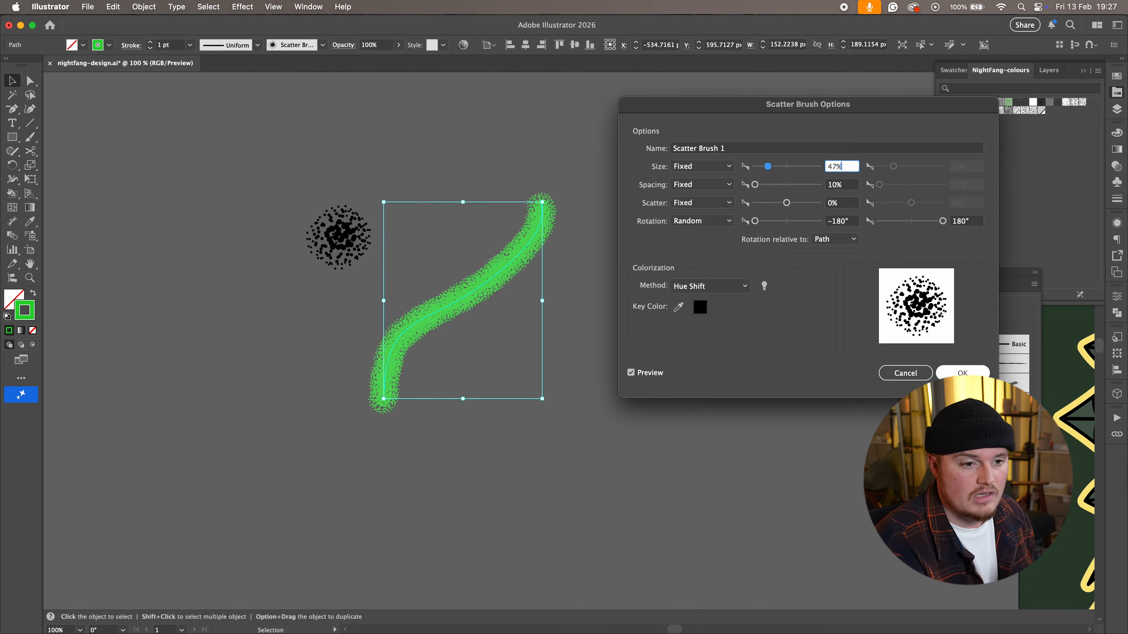
left_click(961, 374)
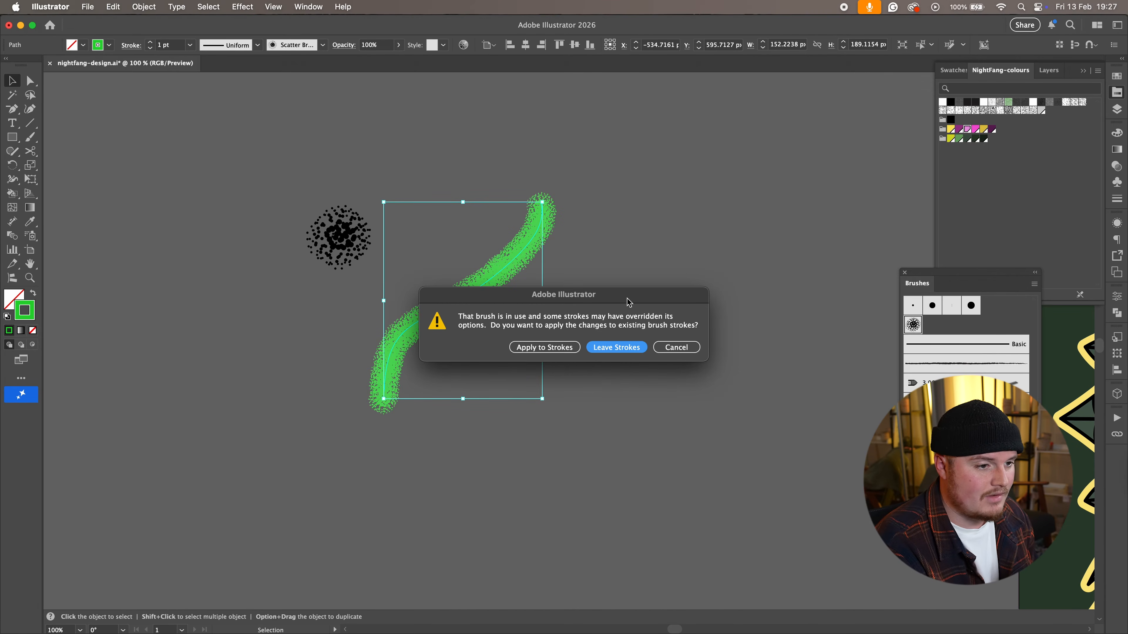
left_click(568, 348)
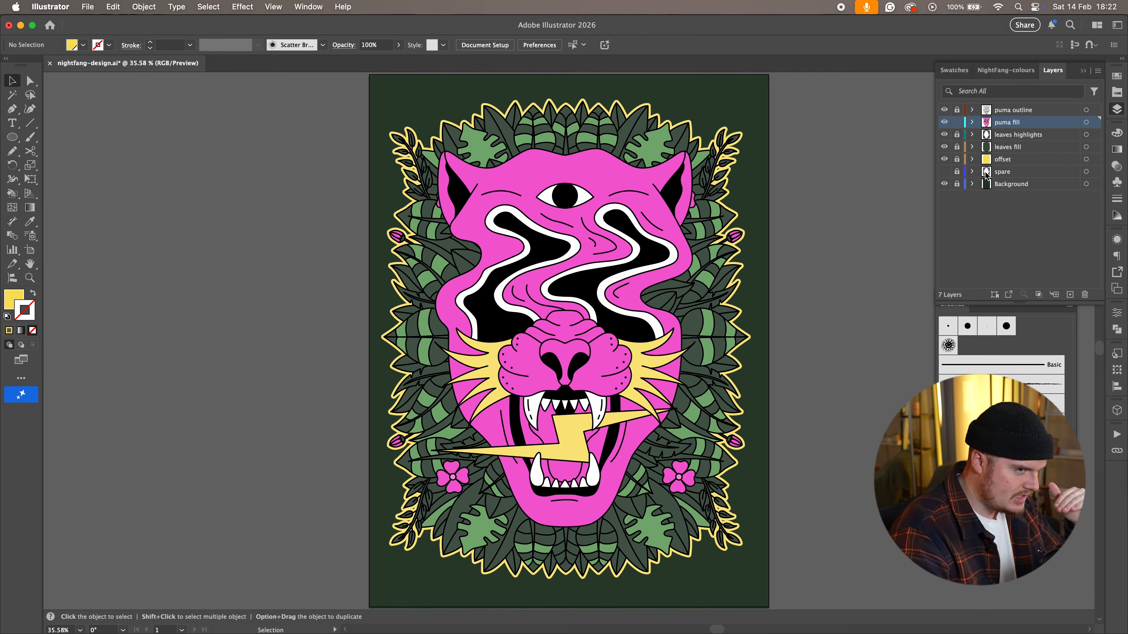
- Inspect the puma outline and puma fill layers by hiding and showing each, then make puma fill the active layer
left_click(1019, 114)
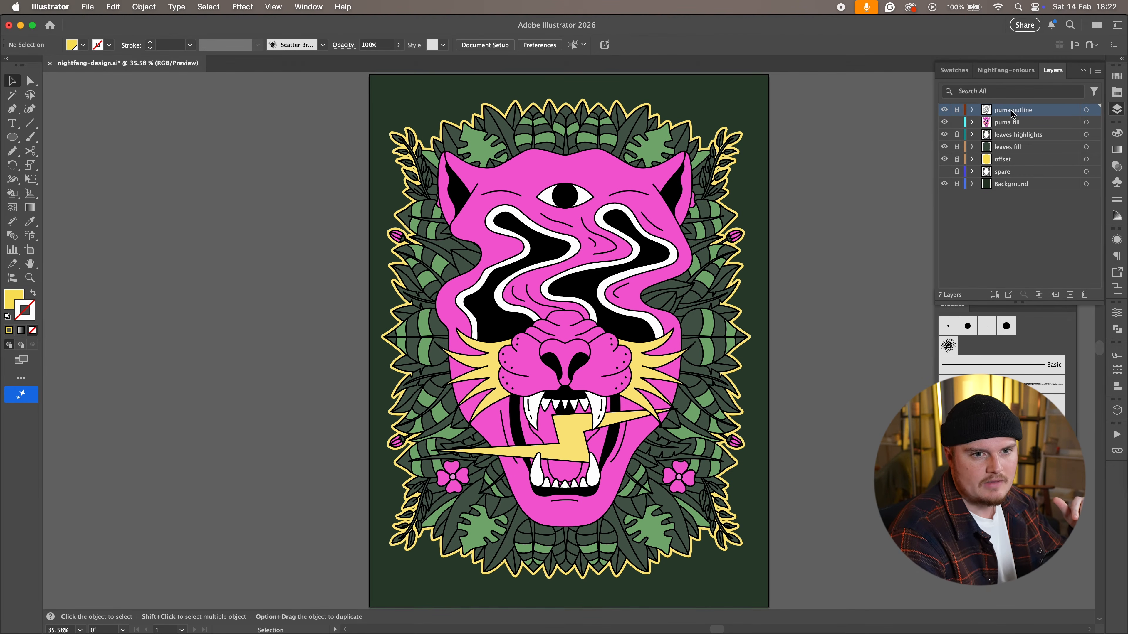
left_click(944, 111)
left_click(945, 111)
left_click(945, 111)
left_click(944, 111)
left_click(944, 122)
left_click(944, 122)
left_click(1018, 123)
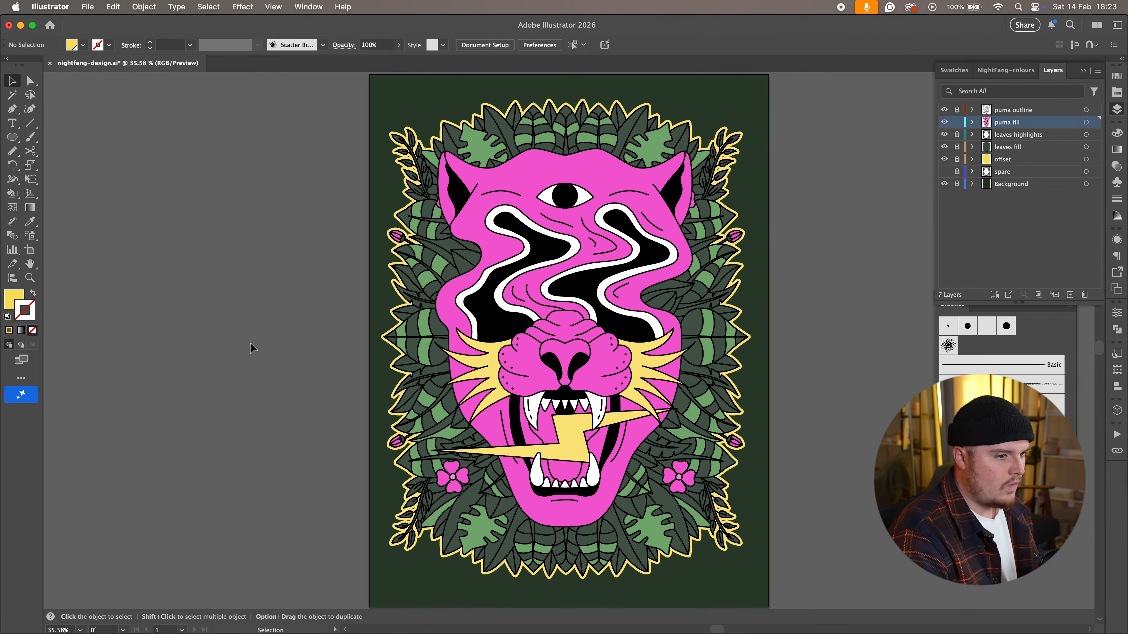
- Enable Draw Inside for the yellow whisker shape beside the puma's muzzle and ready the Paintbrush with the stipple brush
left_click(496, 367)
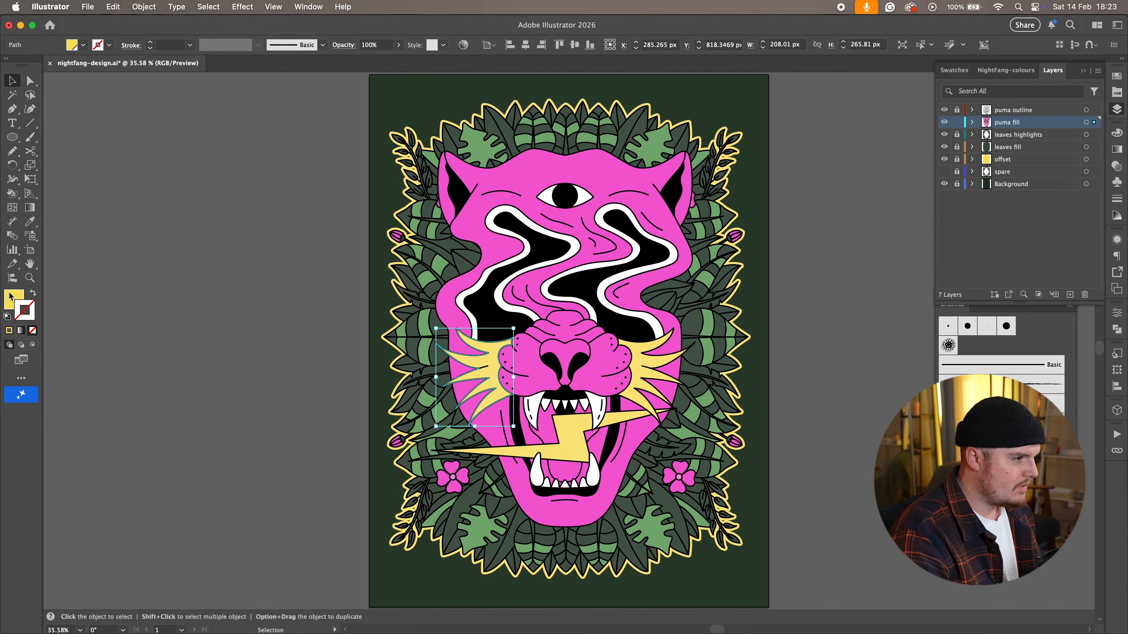
left_click(33, 346)
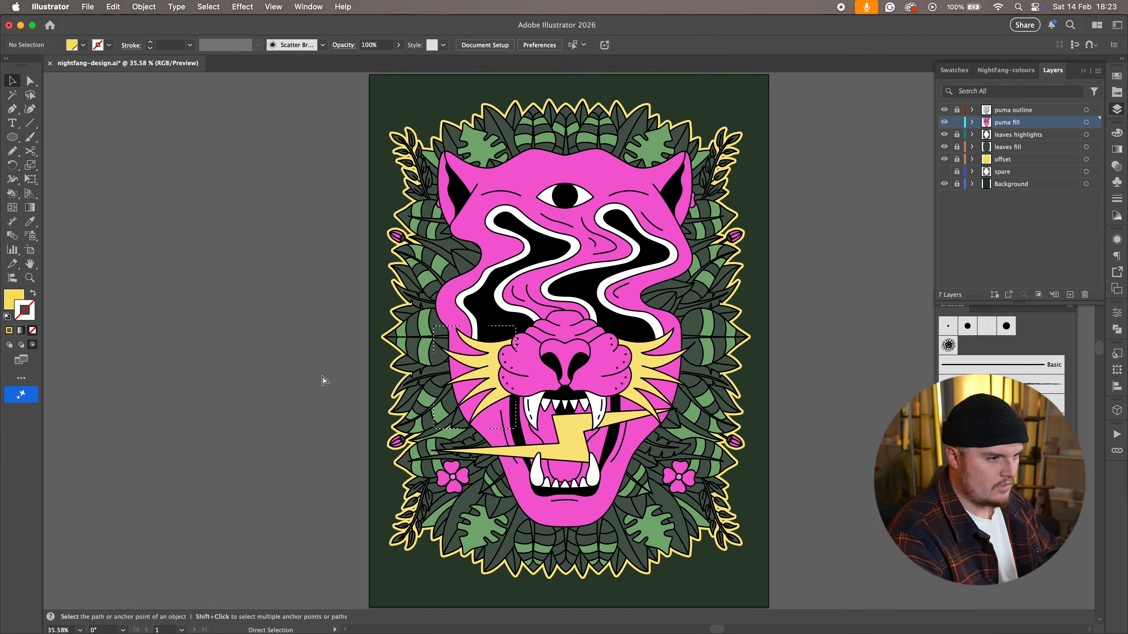
key("super+equal")
key("super+equal")
scroll(255, 325, "right", 2)
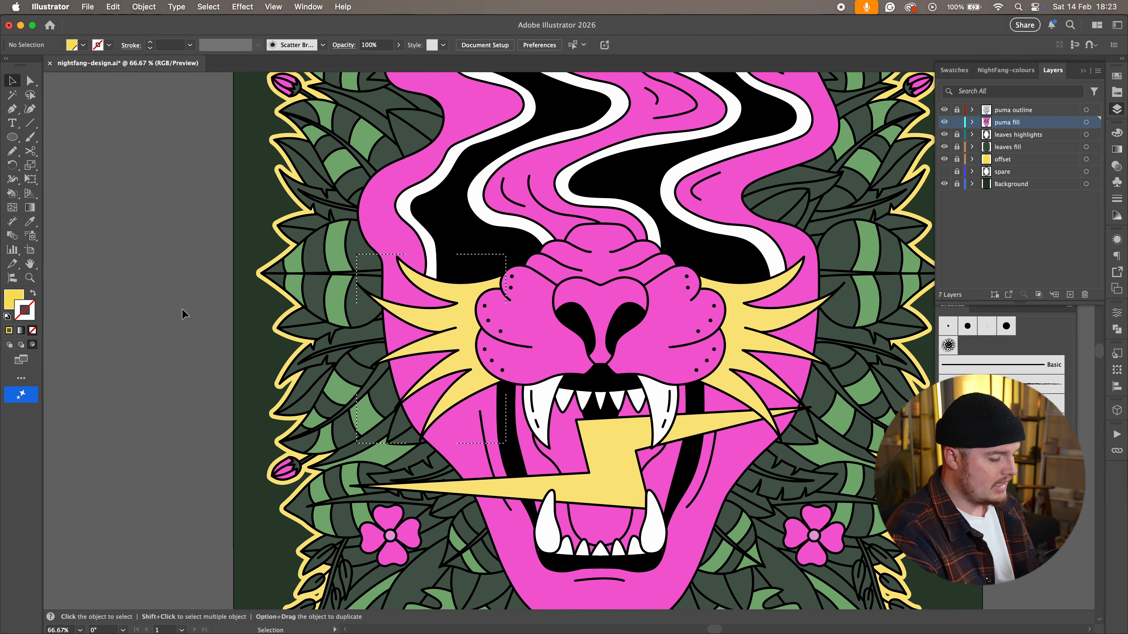
key("b")
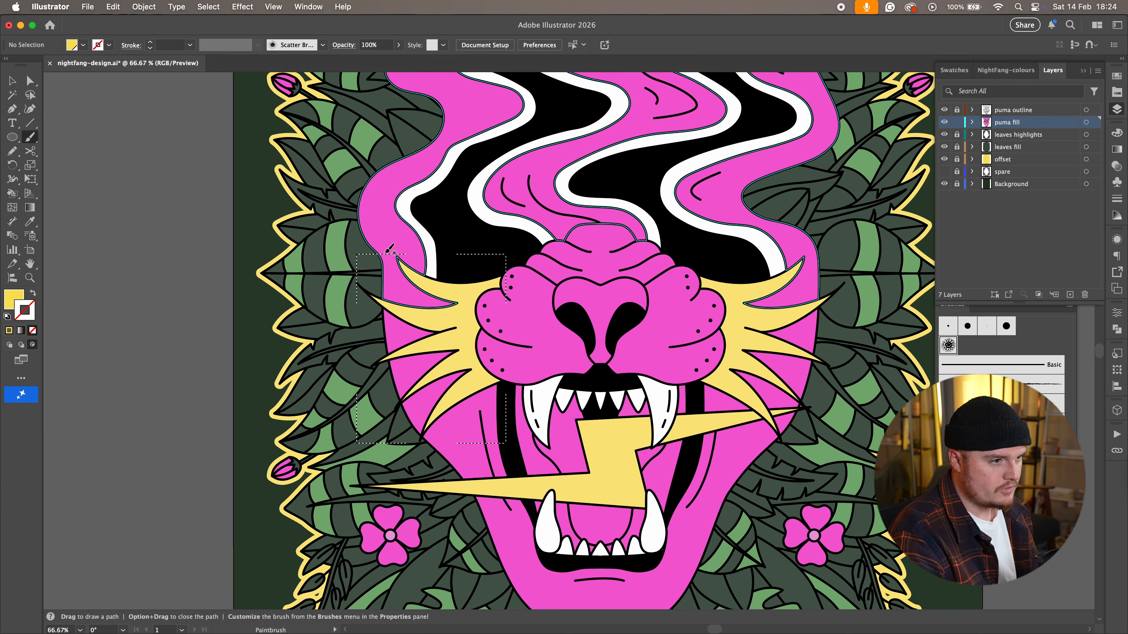
- Isolate the left whisker shape's clip group and reposition the yellow stipple stroke on its uppermost spike
key("shift+x")
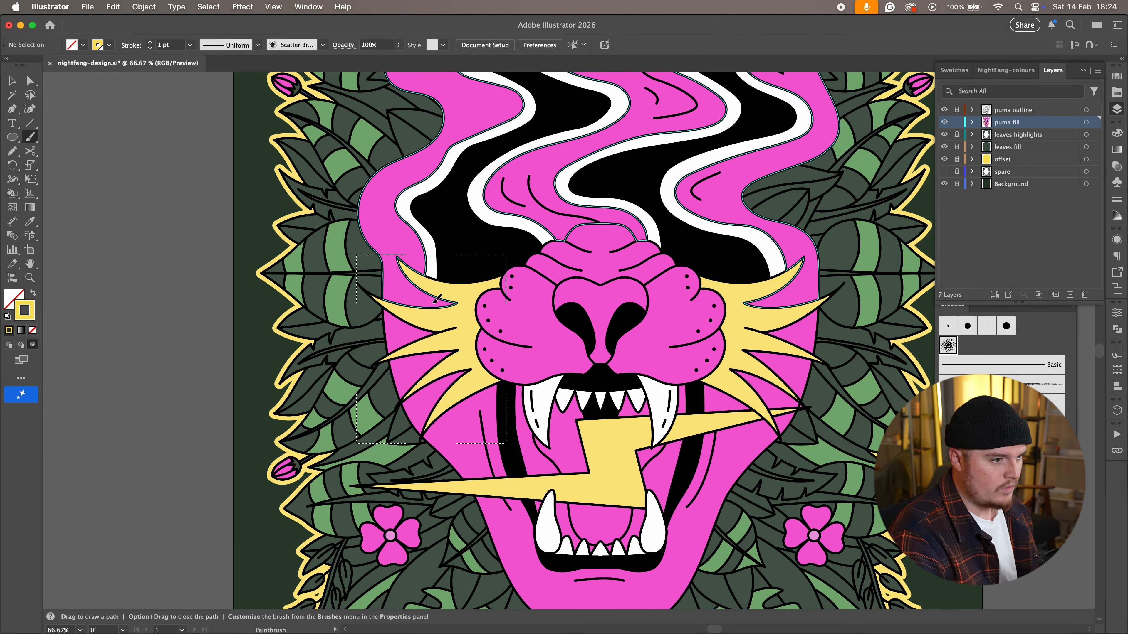
key("v")
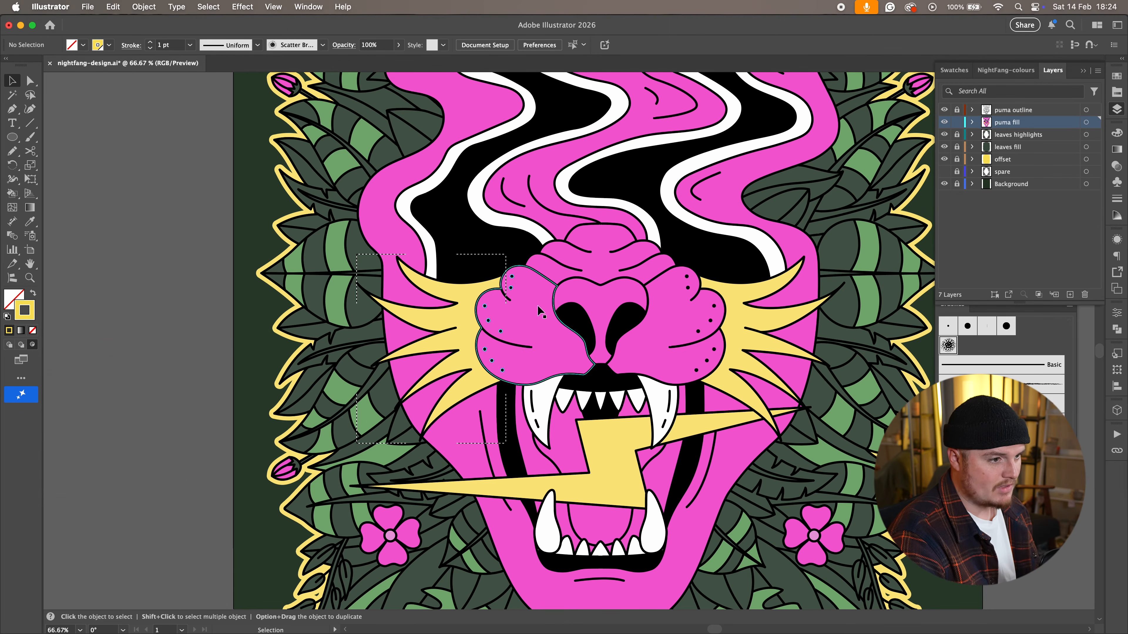
double_click(418, 287)
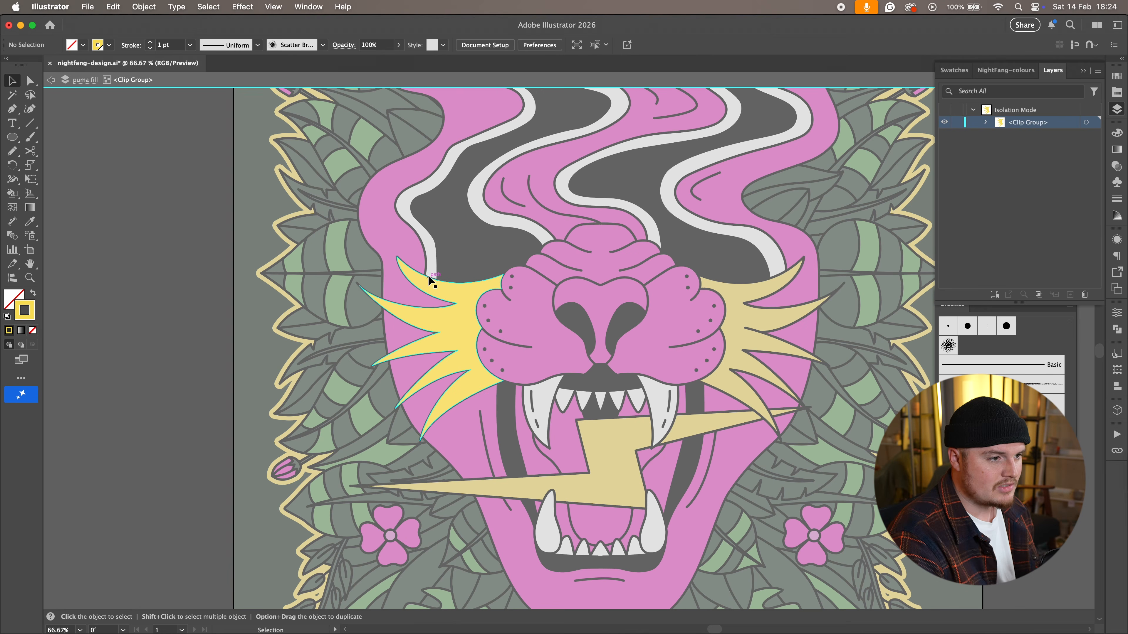
left_click(408, 284)
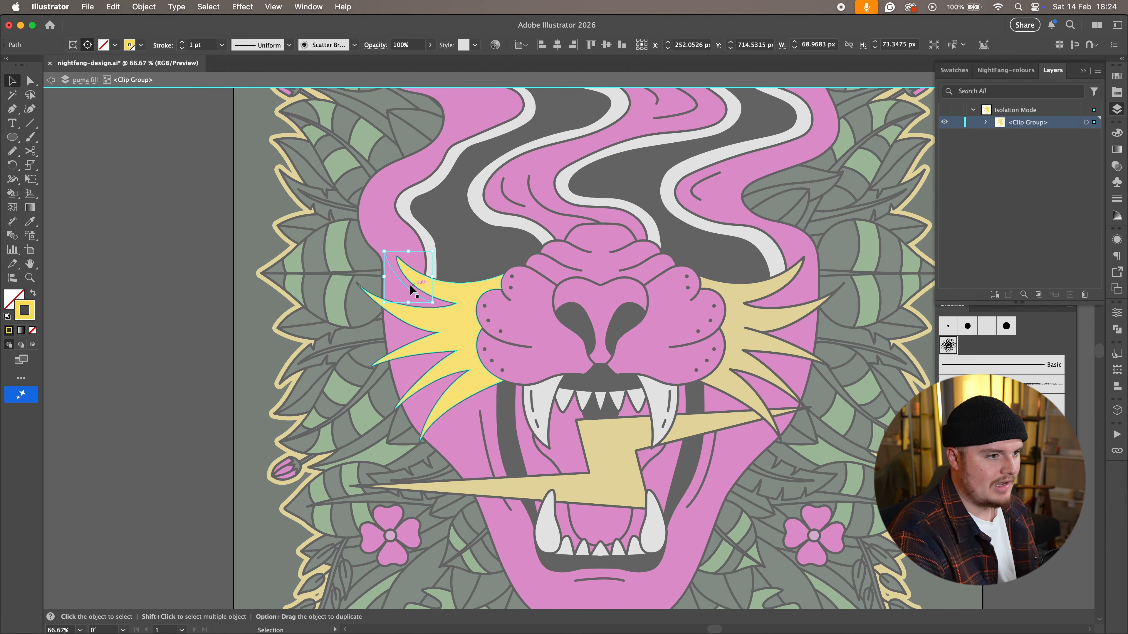
left_click_drag(407, 285, 407, 282)
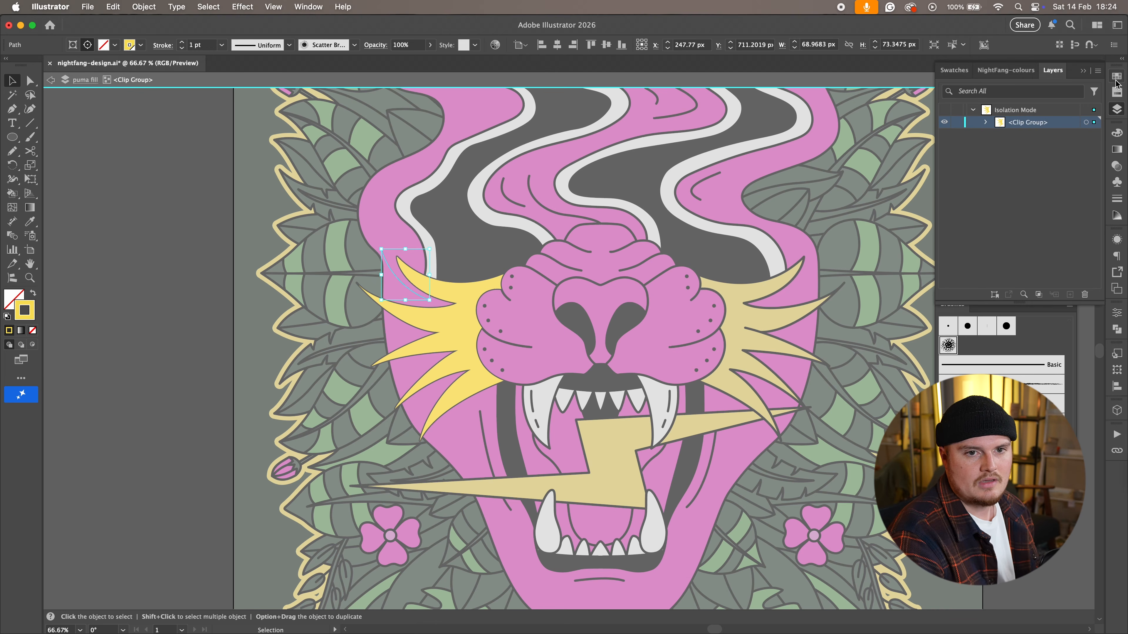
- Recolour the stipple stroke with the darker yellow R=221 G=195 B=67 and shift it onto the uppermost whisker spike
left_click(1117, 93)
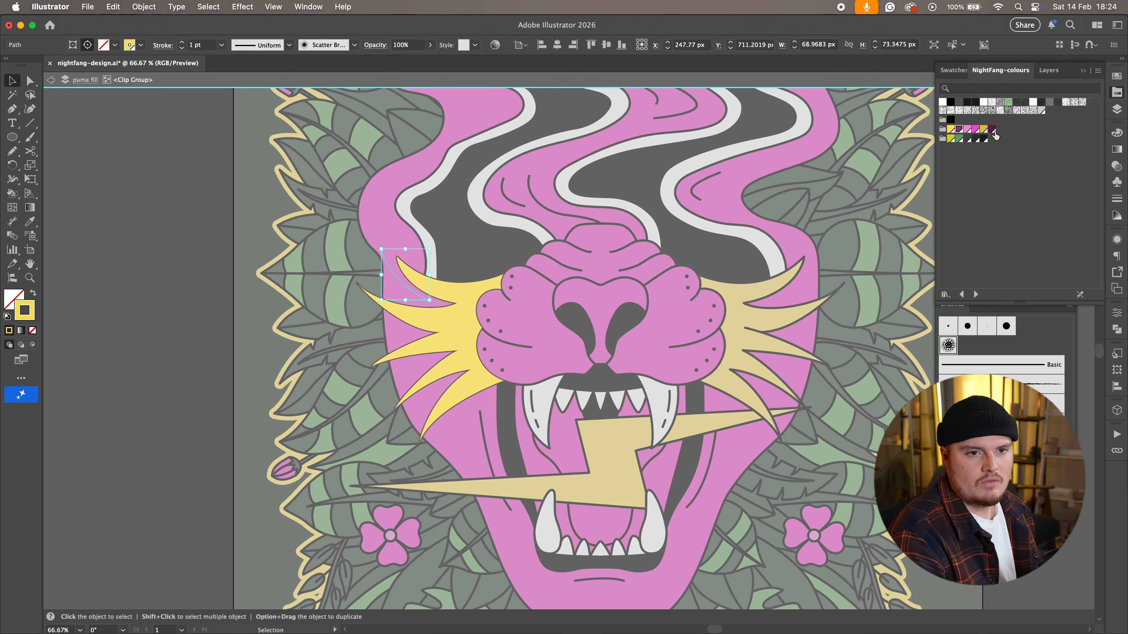
left_click(985, 130)
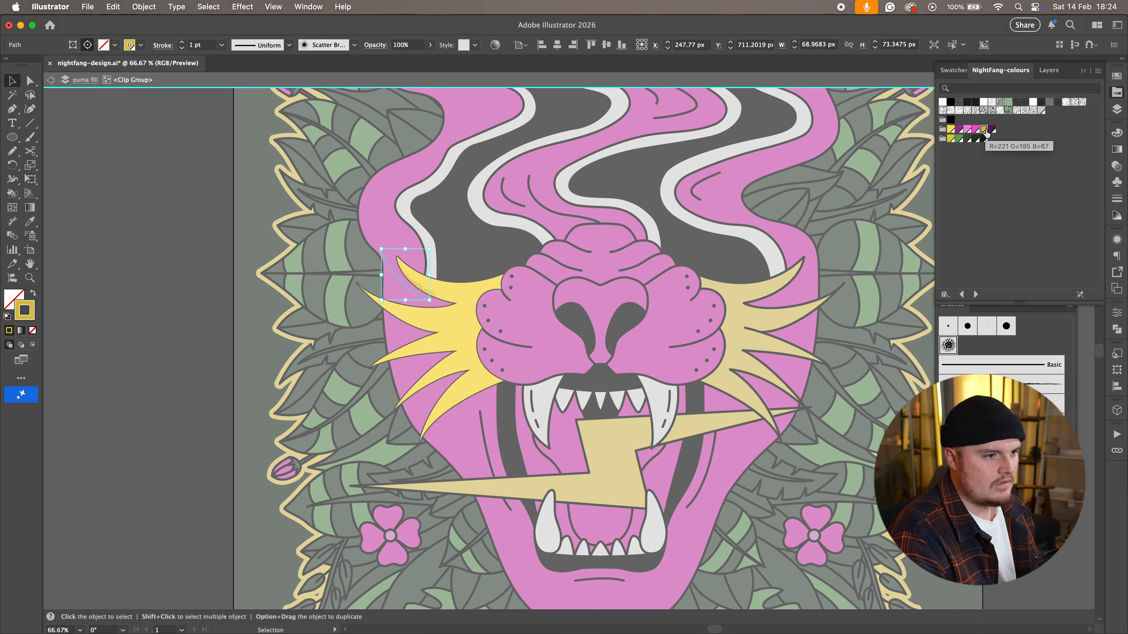
mouse_move(398, 290)
left_mouse_down()
mouse_move(421, 291)
mouse_move(413, 281)
mouse_move(433, 299)
mouse_move(409, 322)
mouse_move(421, 352)
mouse_move(439, 352)
mouse_move(458, 296)
mouse_move(416, 322)
mouse_move(418, 311)
mouse_move(440, 373)
mouse_move(428, 378)
mouse_move(462, 289)
mouse_move(466, 315)
mouse_move(444, 284)
mouse_move(398, 295)
mouse_move(424, 362)
mouse_move(399, 262)
mouse_move(404, 283)
left_mouse_up()
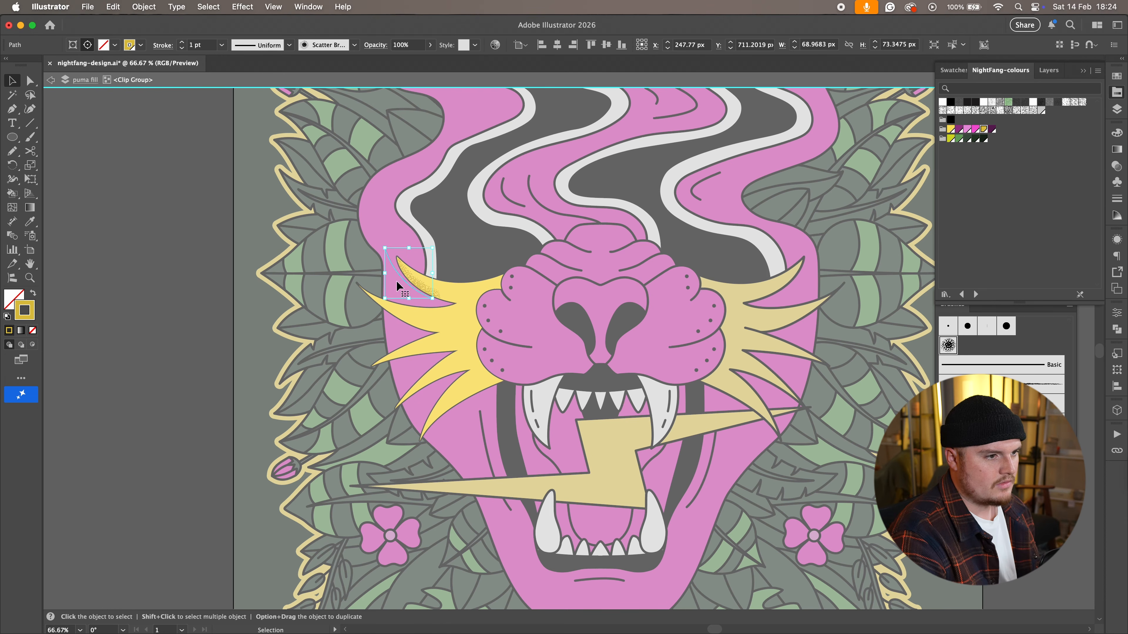
- Recolour the stipple stroke white, then rotate and move it to follow the tip of the uppermost whisker spike
left_click(943, 104)
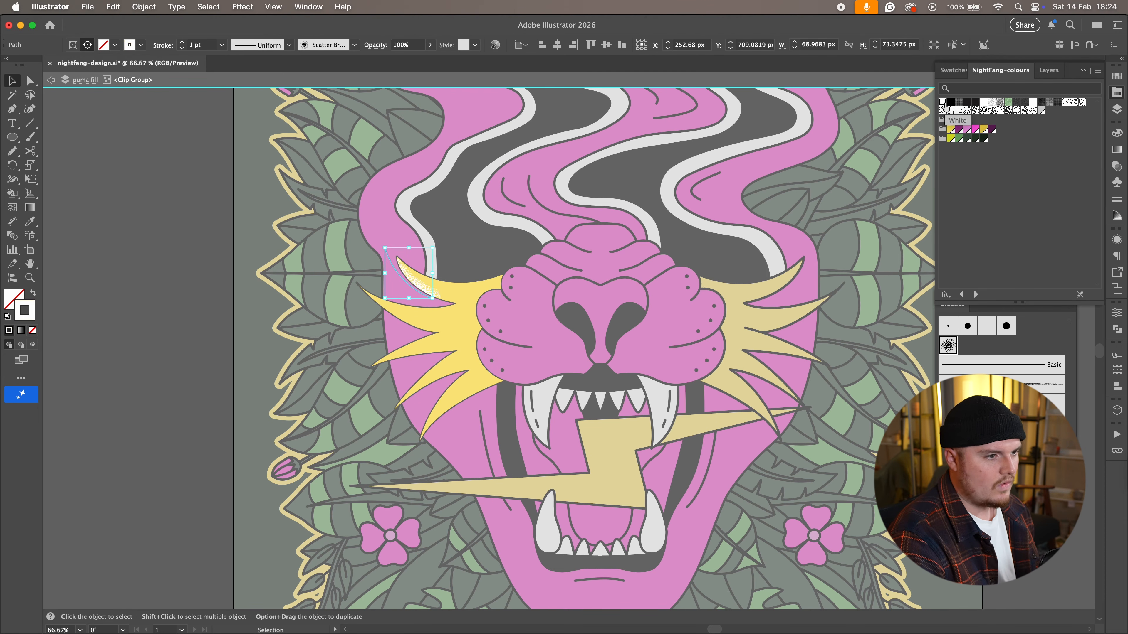
left_click_drag(391, 248, 394, 240)
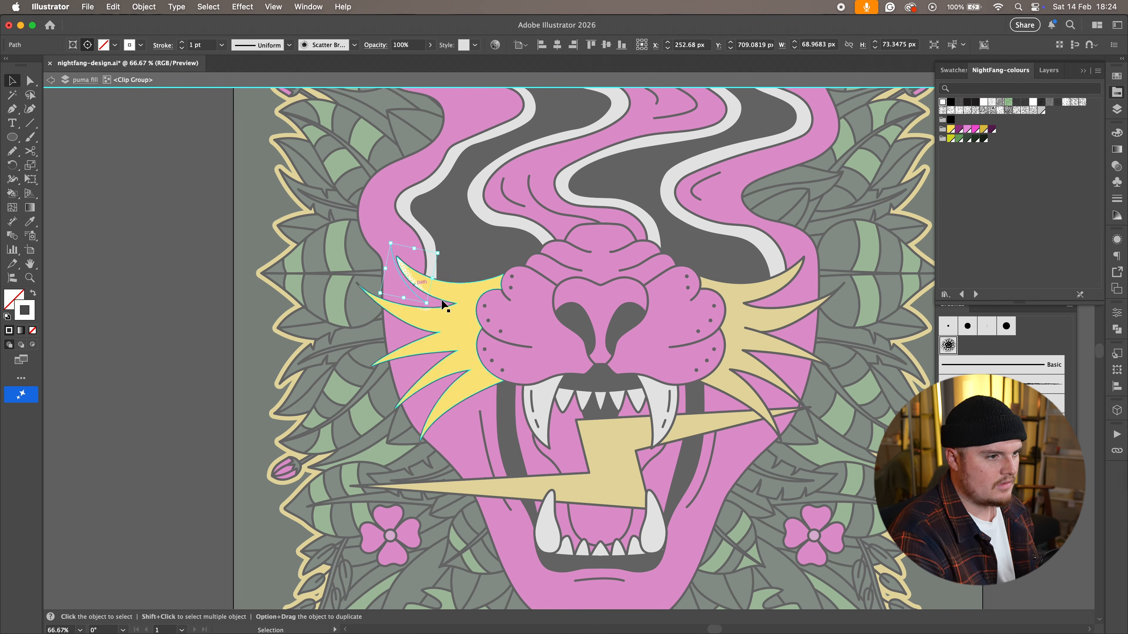
left_click_drag(418, 295, 423, 300)
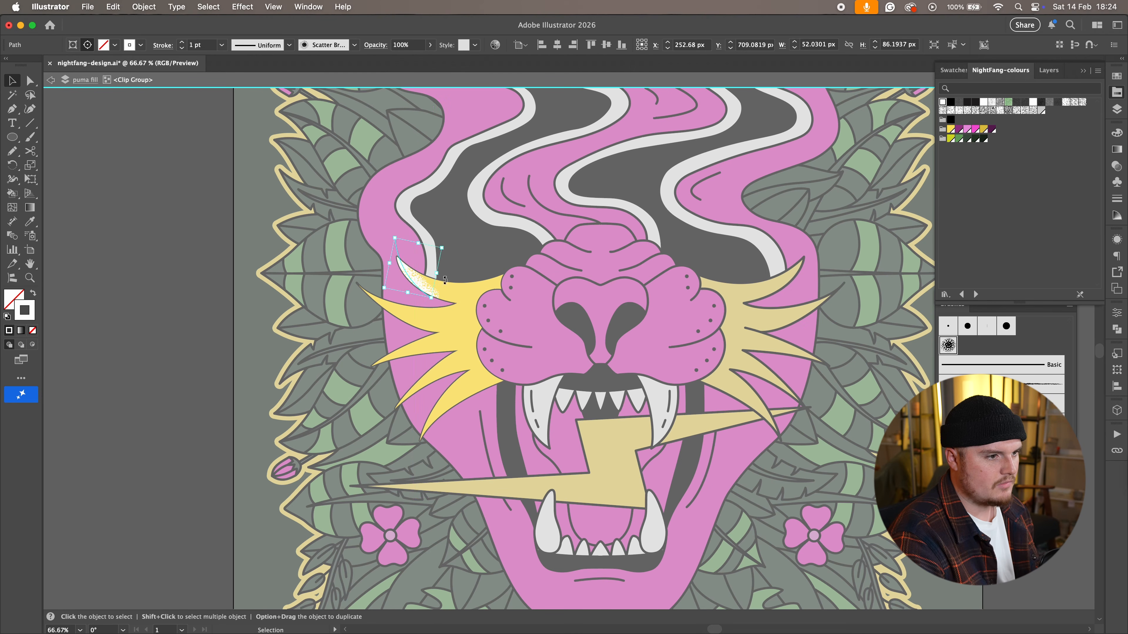
left_click(451, 245)
- Paint white stipple highlights on the remaining left whisker spikes and add darker yellow stipple shading along the muzzle edge
key("b")
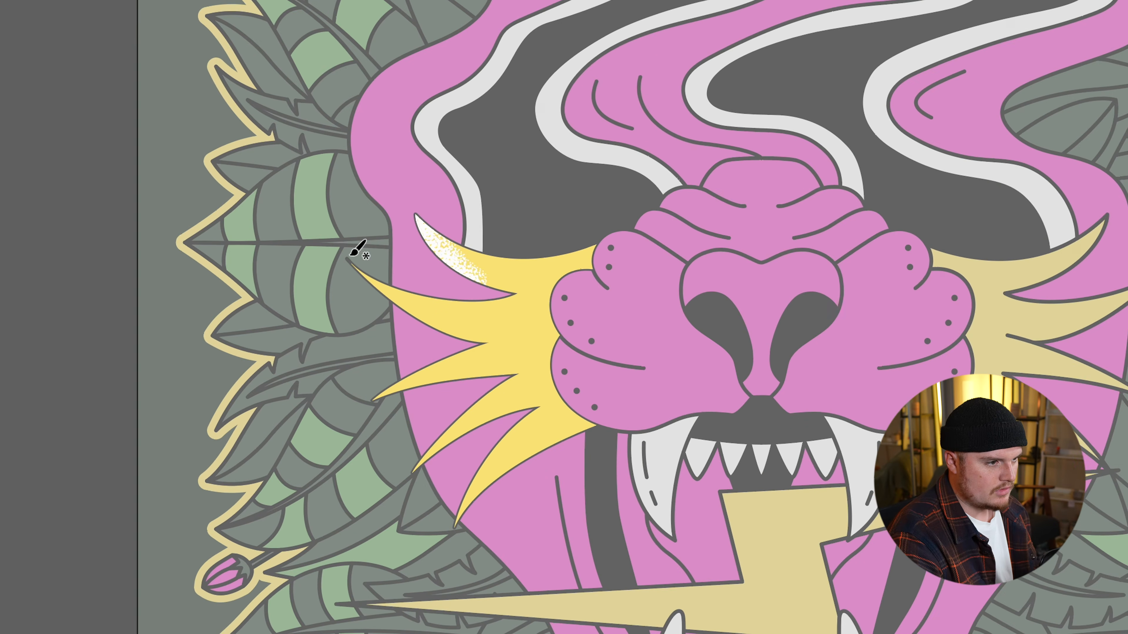
left_click_drag(353, 262, 444, 295)
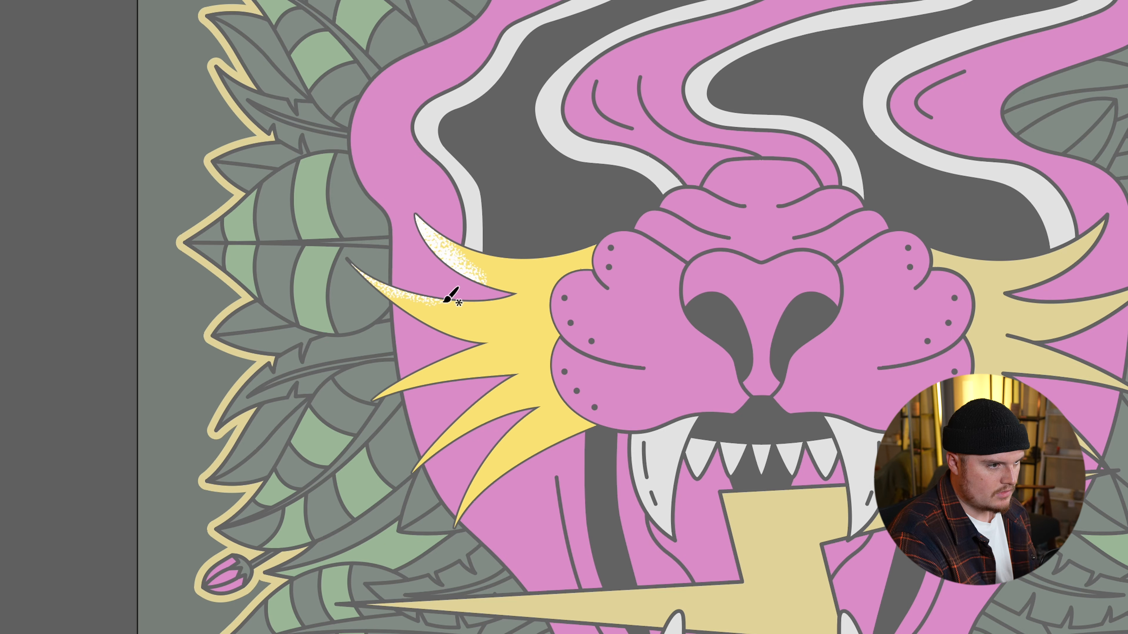
mouse_move(380, 270)
left_mouse_down()
mouse_move(447, 301)
mouse_move(471, 296)
left_mouse_up()
left_click_drag(383, 392, 464, 354)
left_click_drag(414, 477, 488, 391)
left_click_drag(455, 527, 509, 430)
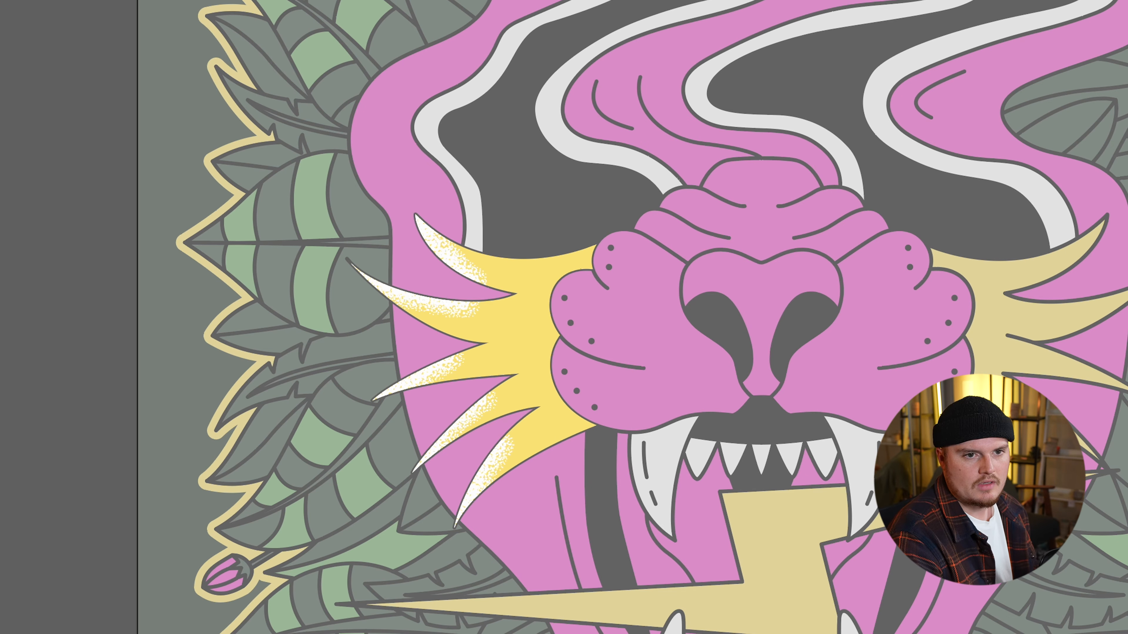
mouse_move(589, 236)
left_mouse_down()
mouse_move(587, 263)
mouse_move(552, 287)
mouse_move(563, 327)
mouse_move(550, 353)
mouse_move(555, 393)
mouse_move(597, 437)
left_mouse_up()
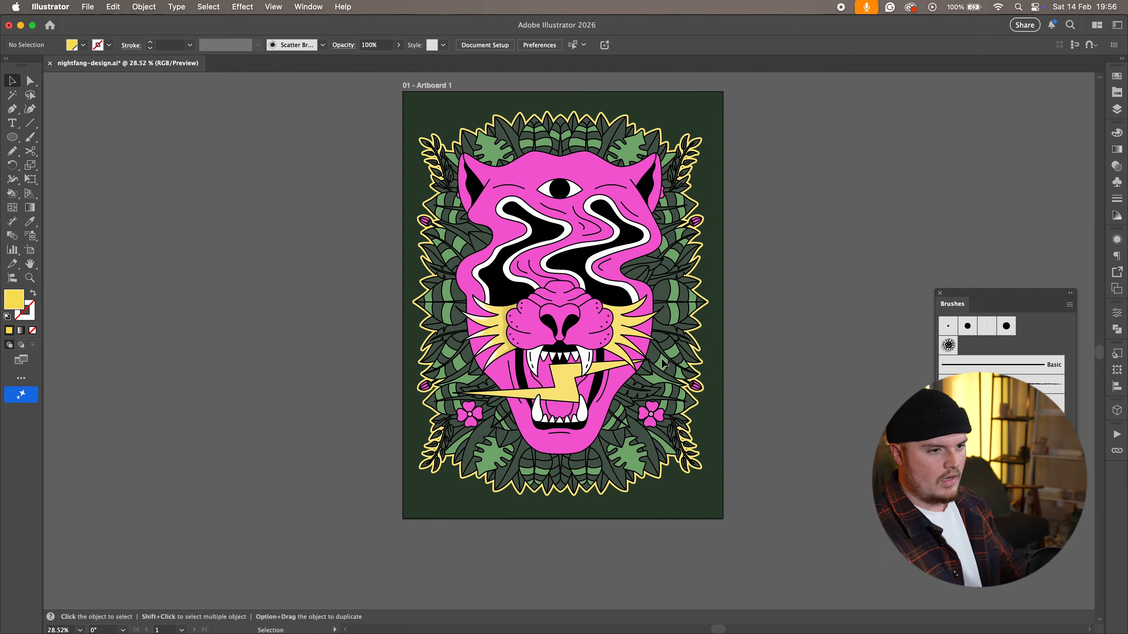
- Try filling the right whisker shape with the darker yellow swatch R=221 G=195 B=67
key("super+plus")
key("super+plus")
key("super+plus")
scroll(647, 372, "right", 5)
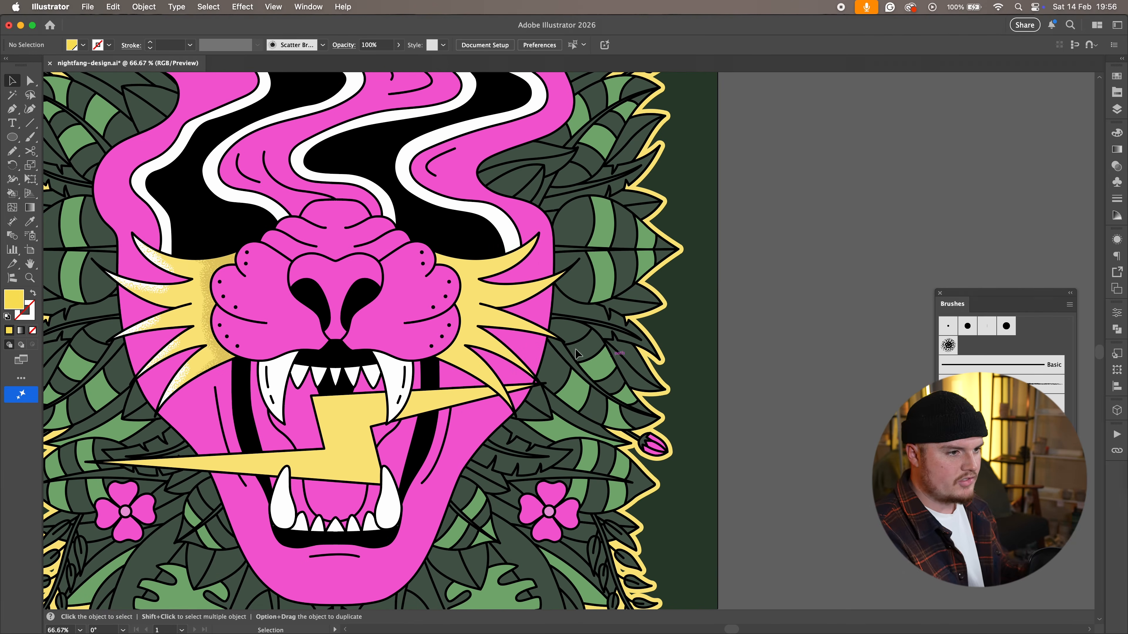
left_click(477, 317)
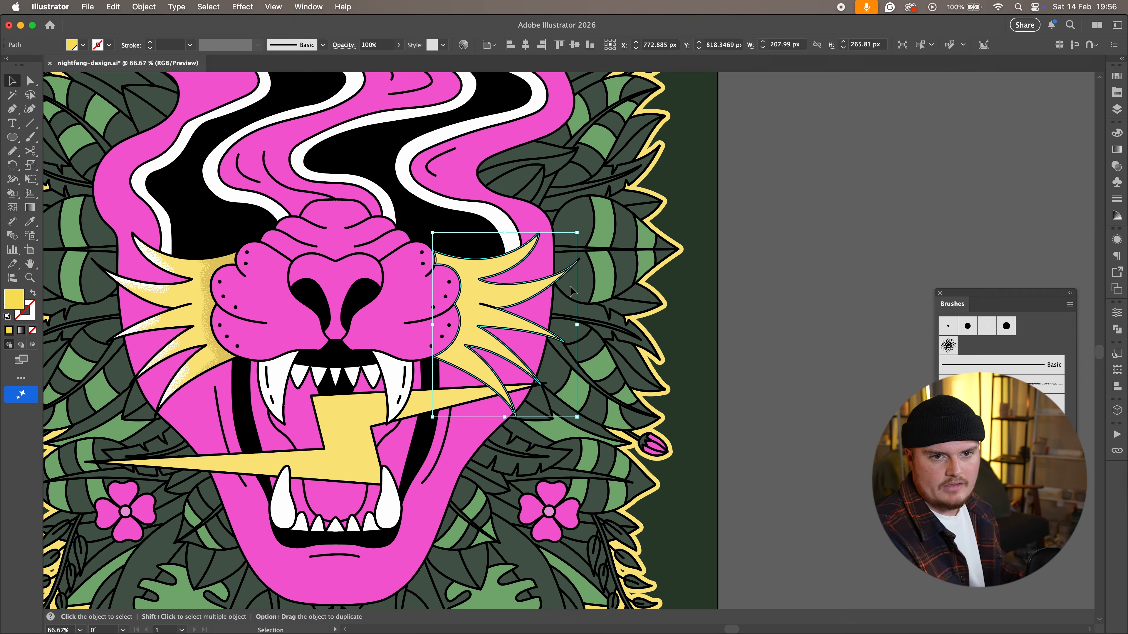
left_click(1119, 93)
left_click(983, 130)
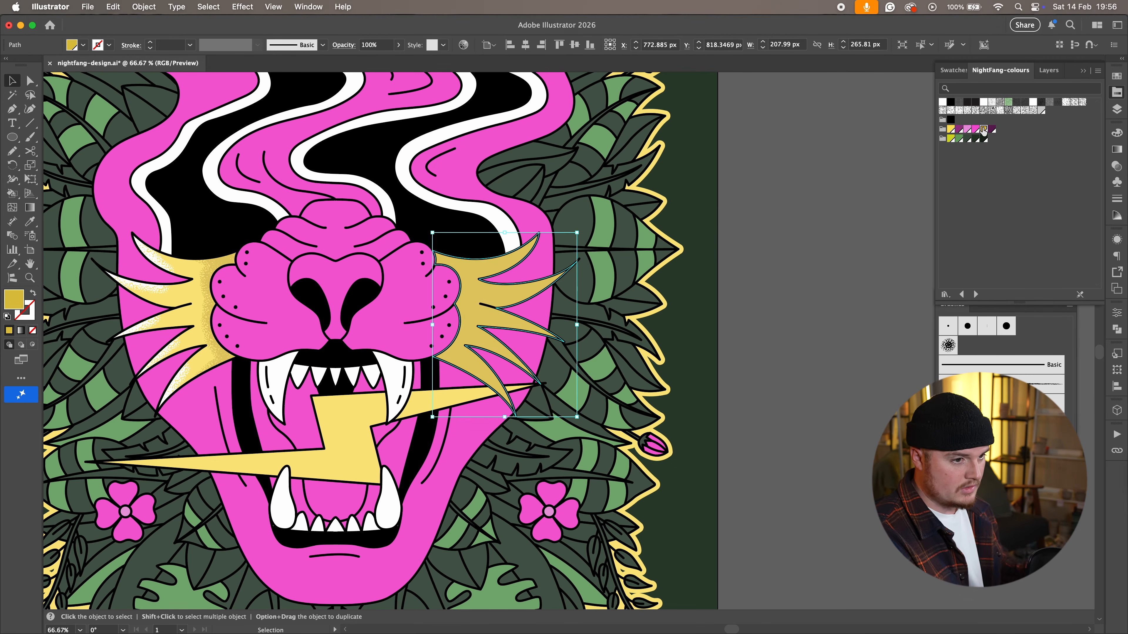
left_click(750, 270)
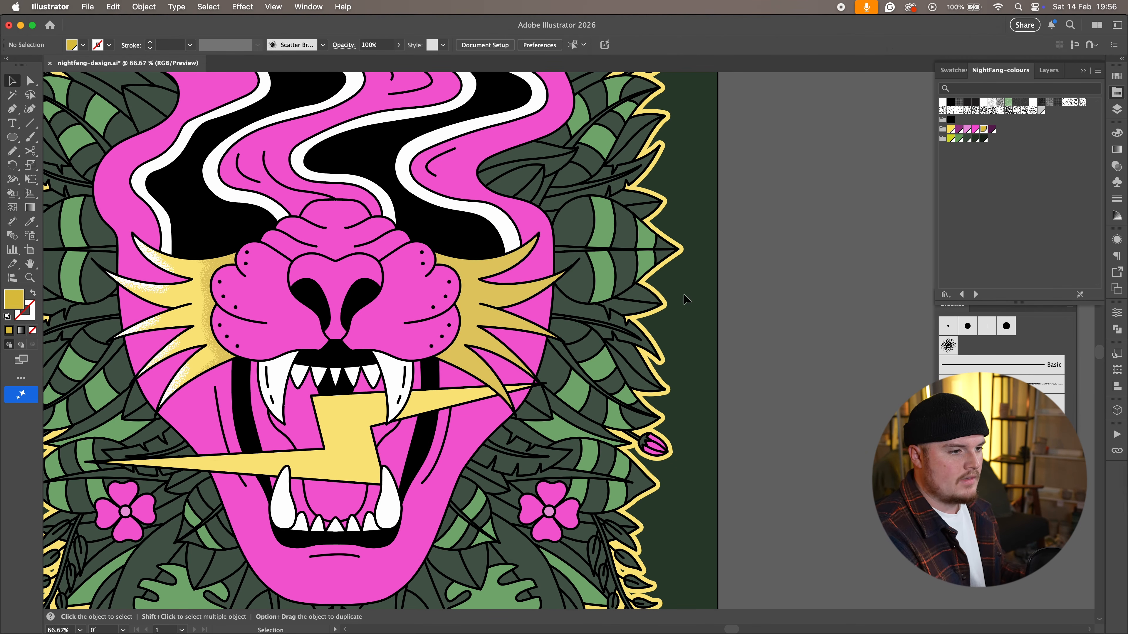
- Refill the right whisker shape with the light yellow swatch and deselect it
left_click(468, 290)
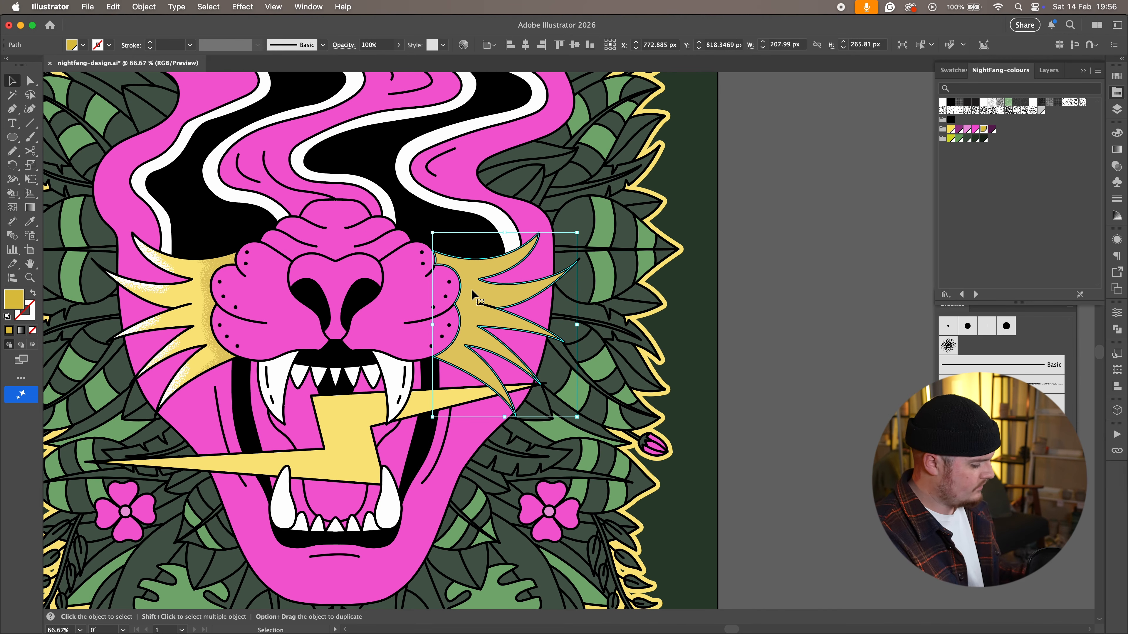
key("a")
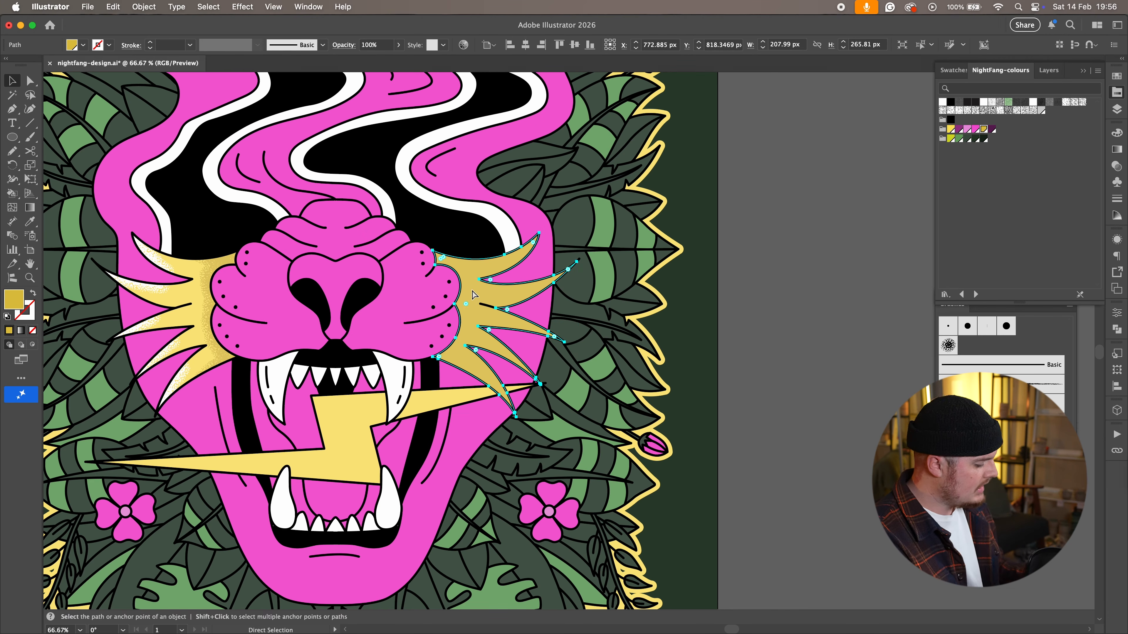
key("super")
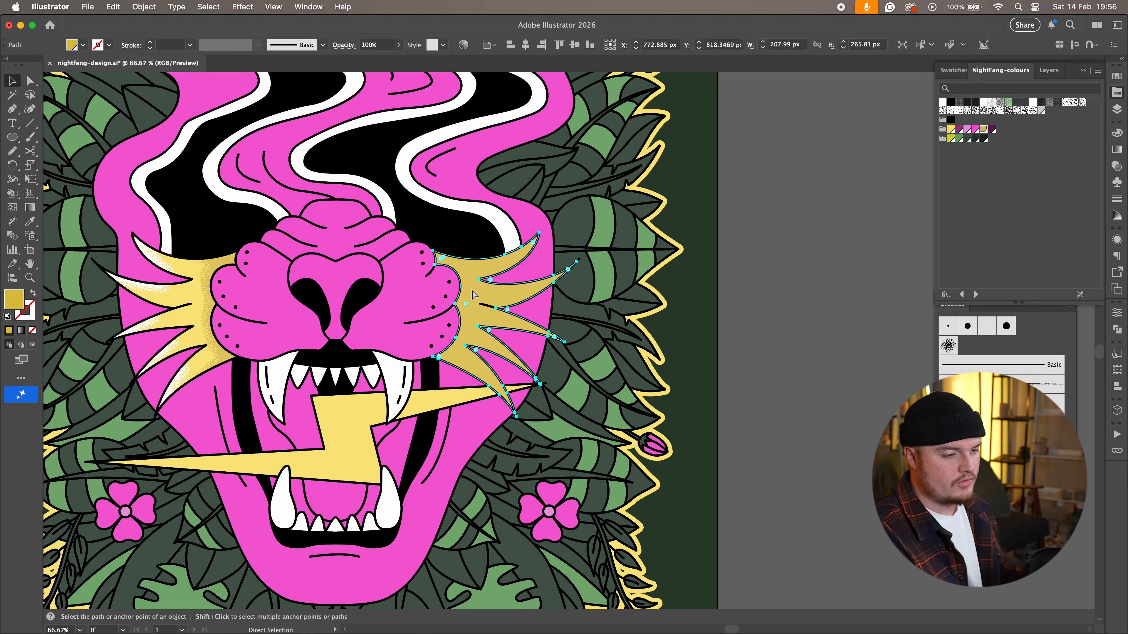
key("v")
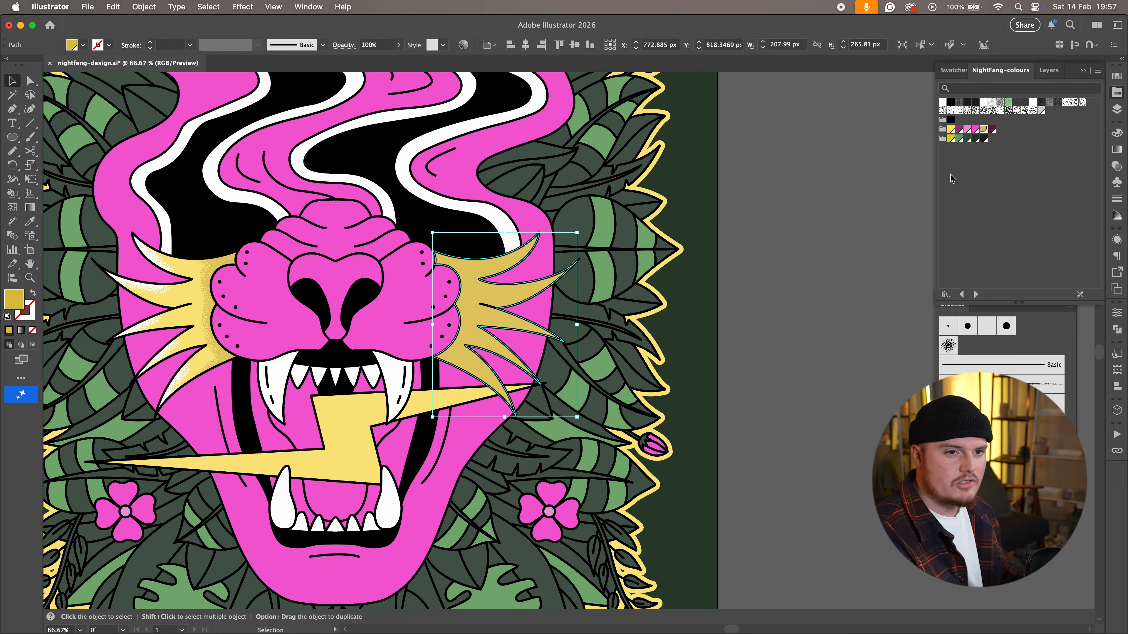
left_click(951, 133)
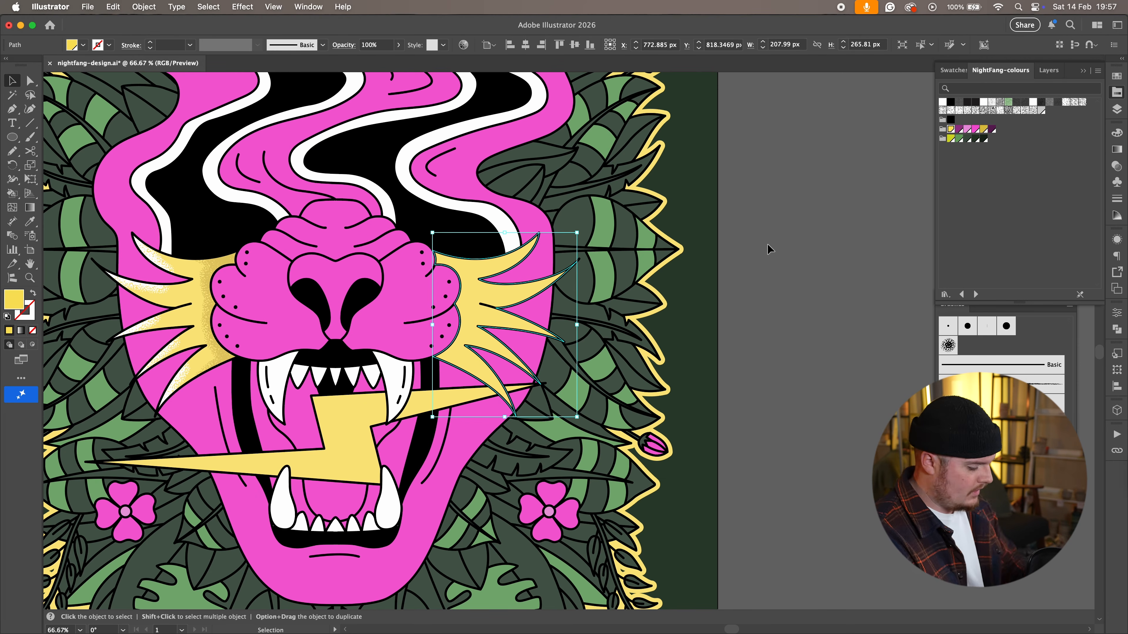
left_click(772, 267)
- Paint a light yellow stipple stroke down the edge where the right whiskers meet the muzzle, and nudge it into place
key("super+equal")
scroll(759, 268, "left", 3)
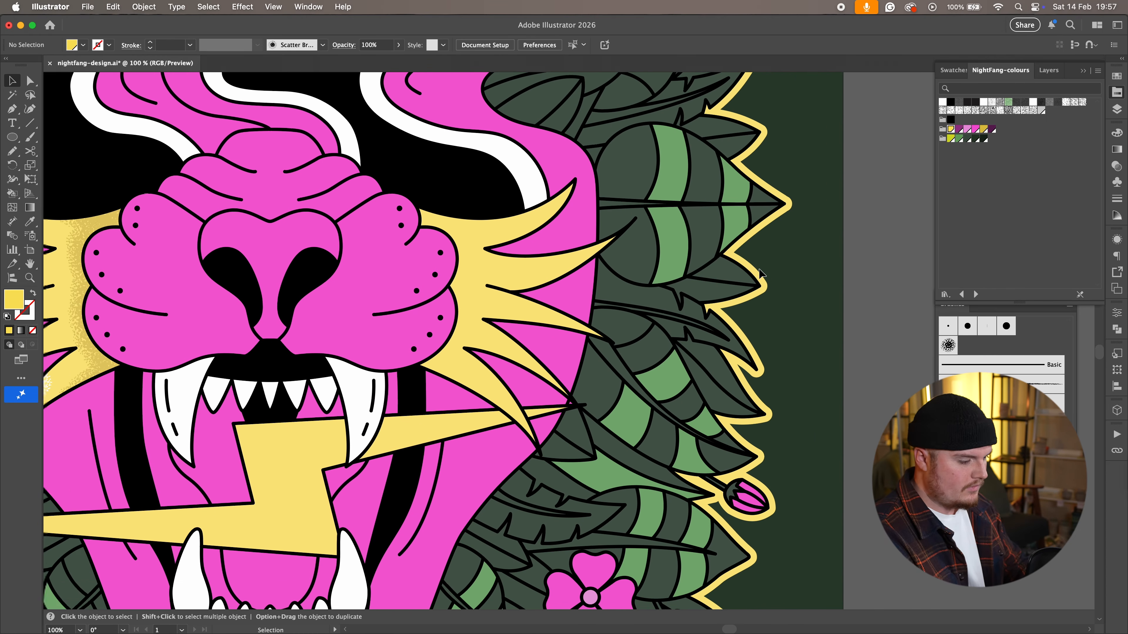
scroll(759, 268, "left", 2)
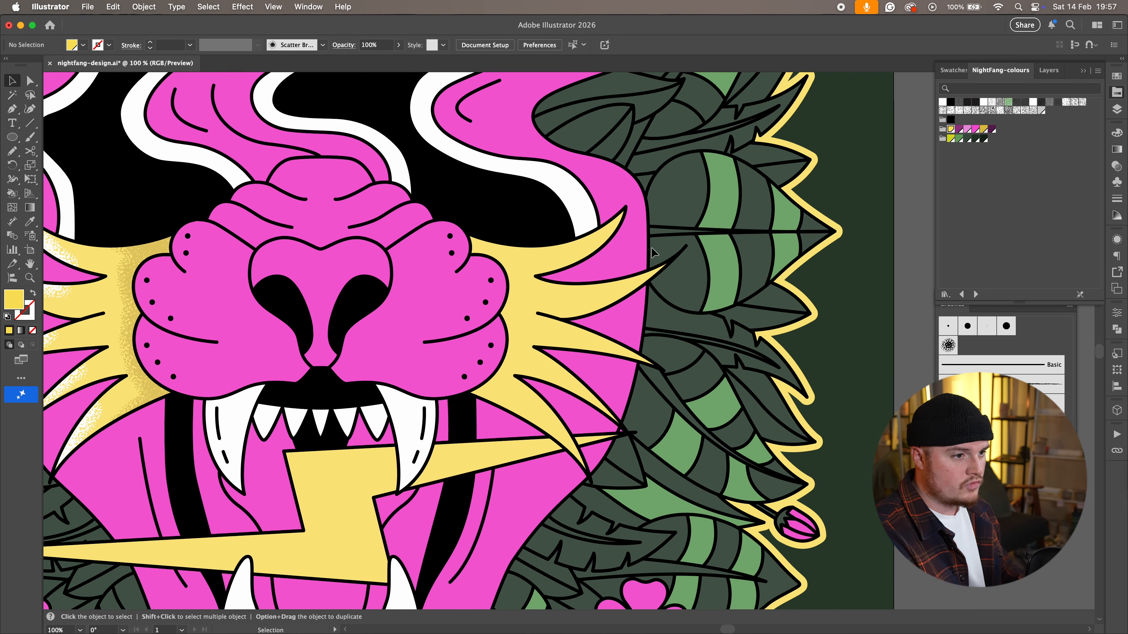
key("b")
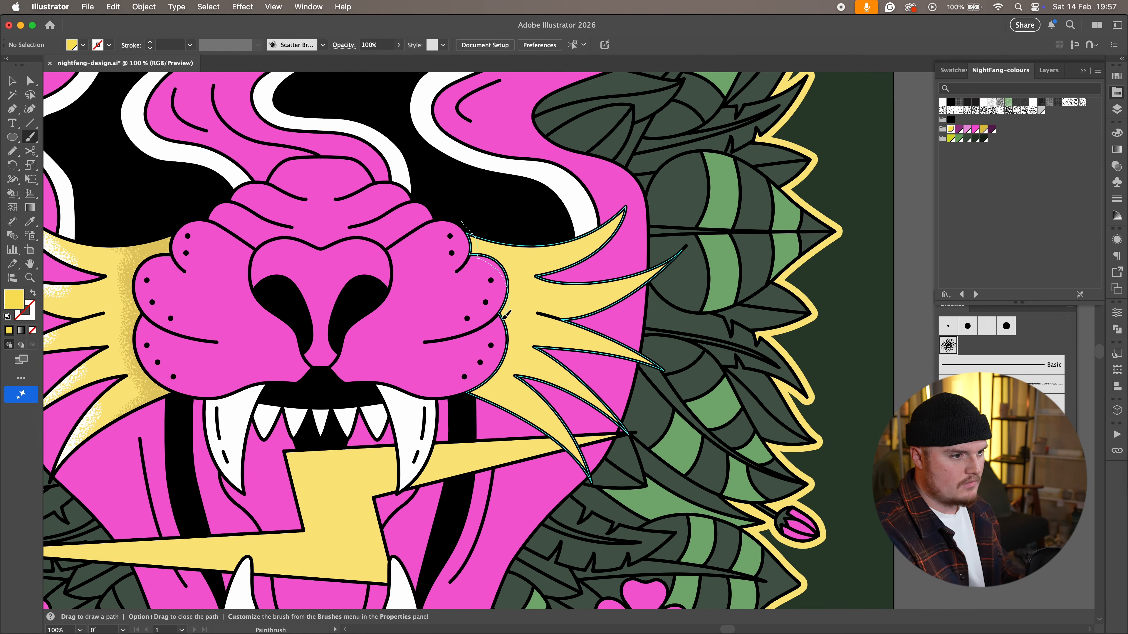
left_click_drag(464, 399, 461, 406)
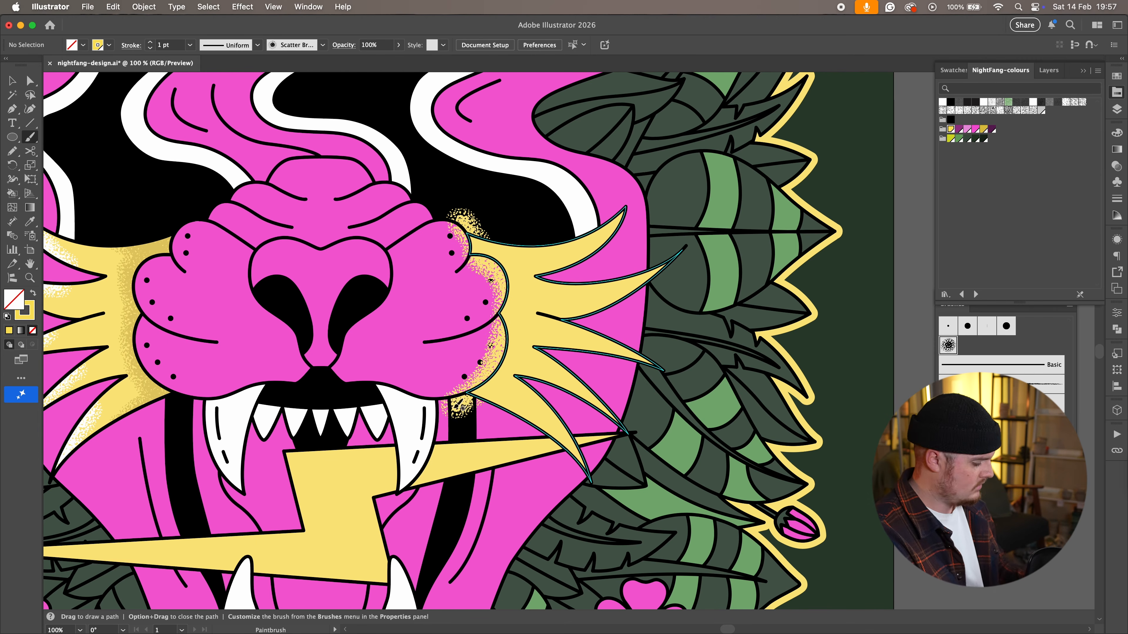
key("v")
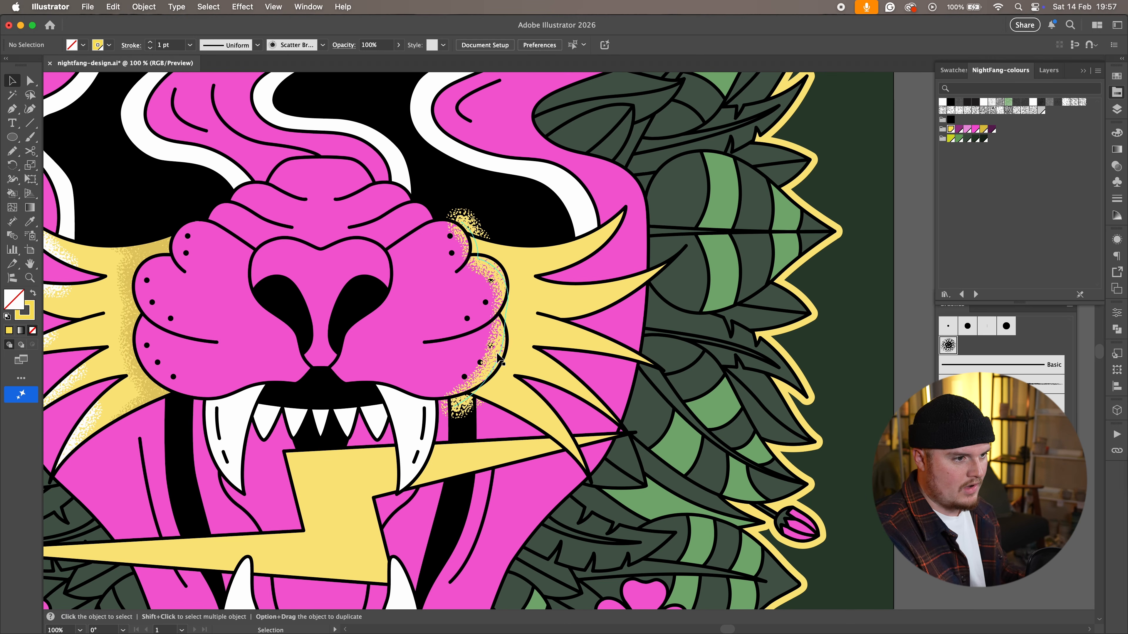
left_click_drag(499, 360, 505, 362)
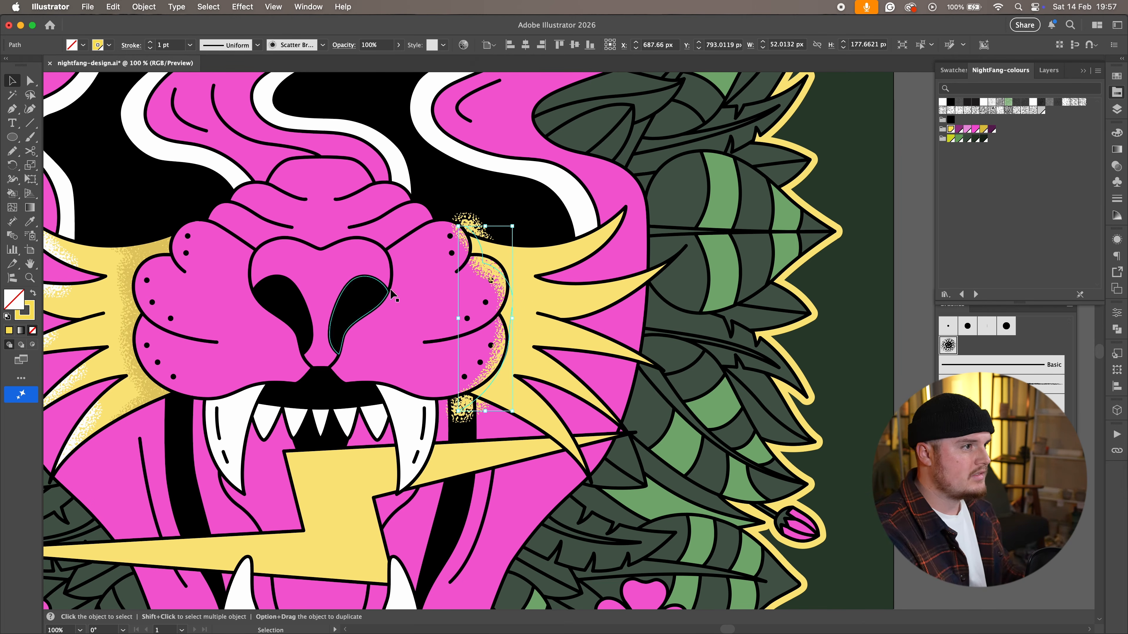
- Expand the appearance of the stipple stroke on the right side of the muzzle into vector dots
left_click(144, 6)
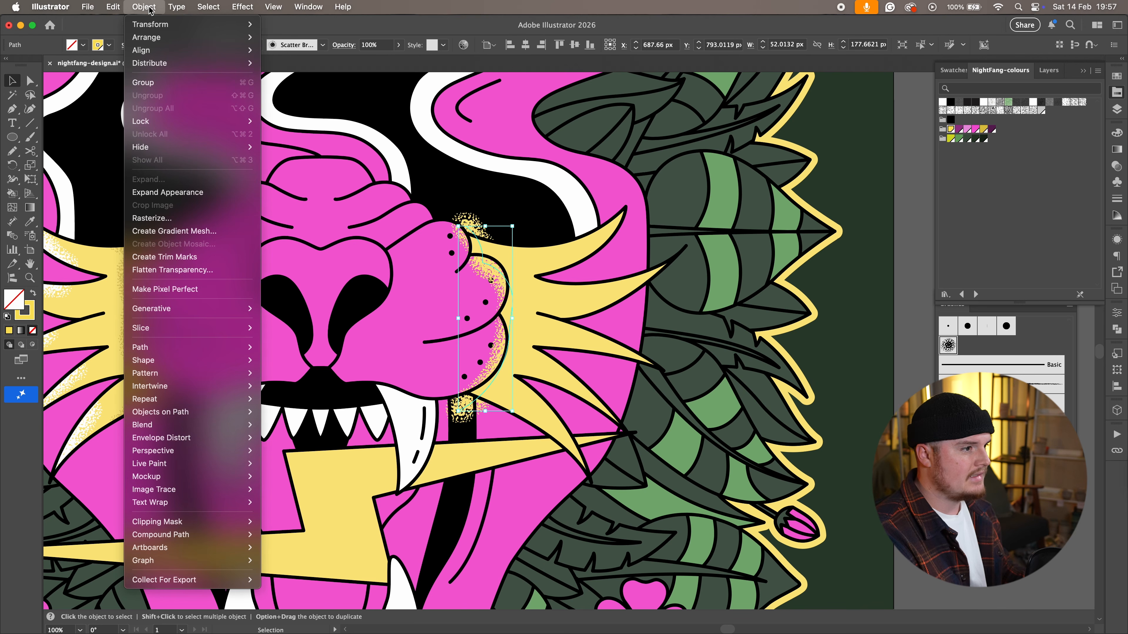
left_click(193, 193)
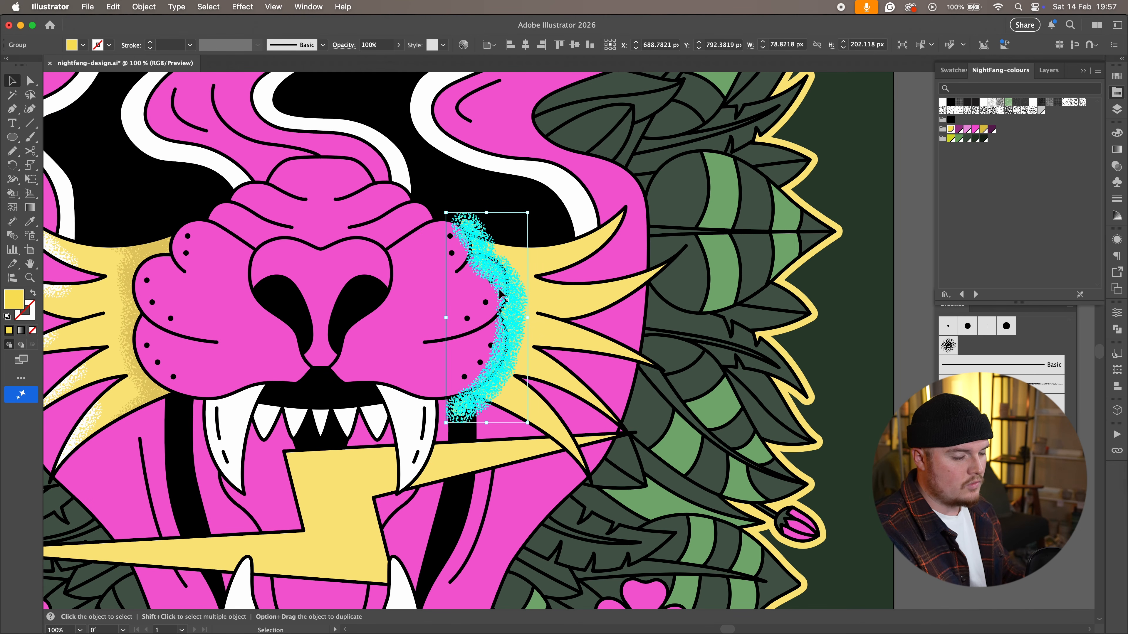
left_click_drag(506, 291, 487, 243)
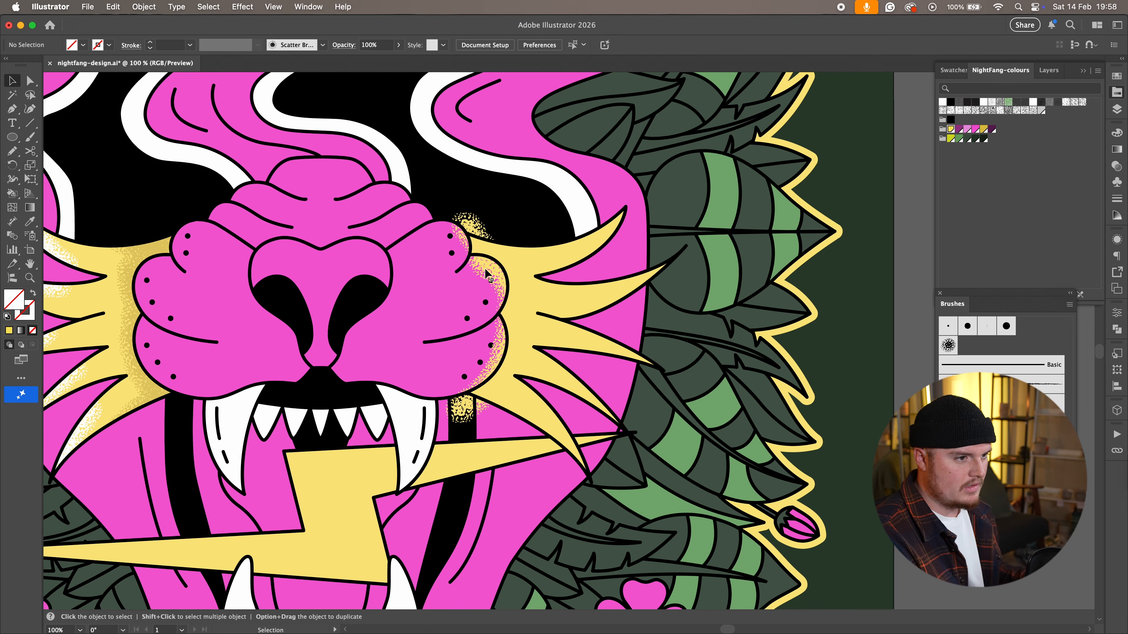
- Subtract the expanded stipple dots from the light yellow right whisker shape using Pathfinder's Minus Front
left_click(487, 272)
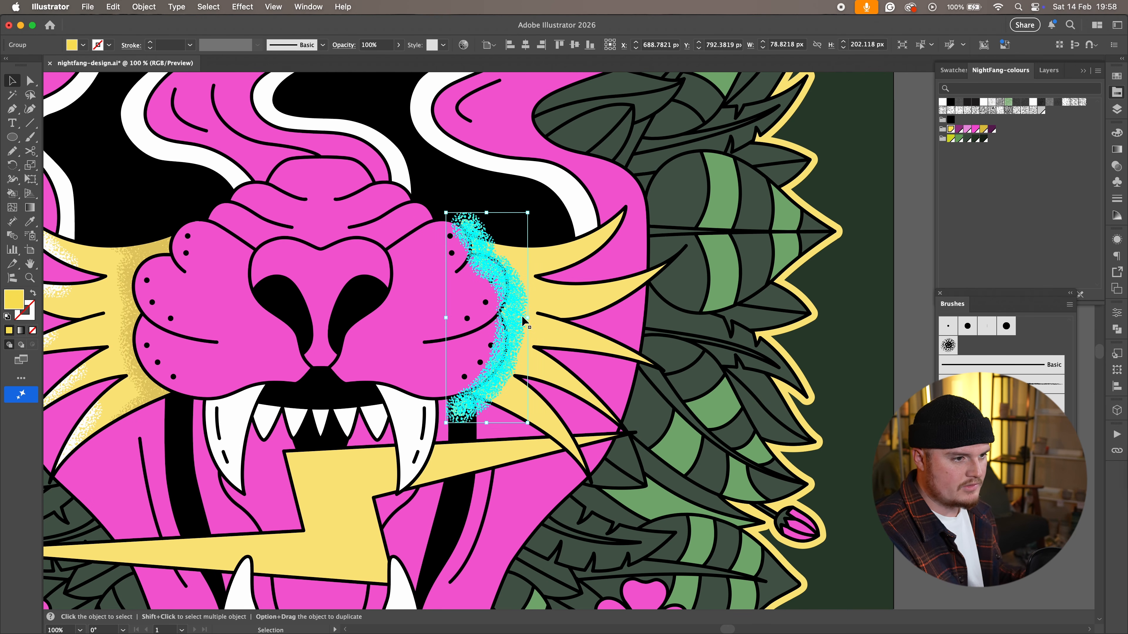
left_click(556, 306, "shift")
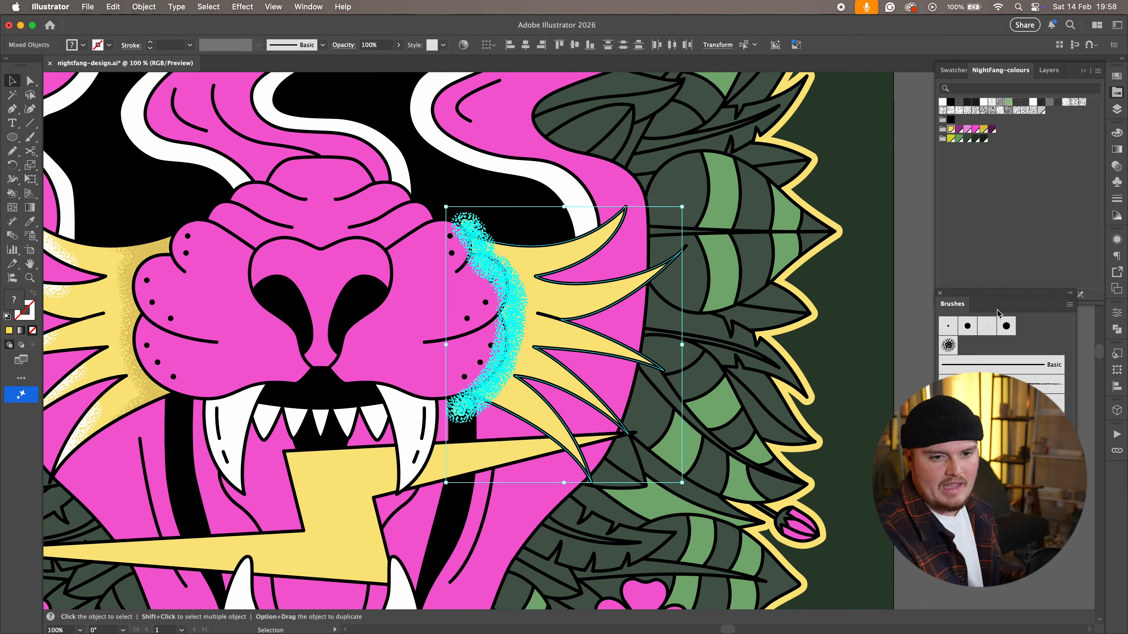
left_click(1118, 330)
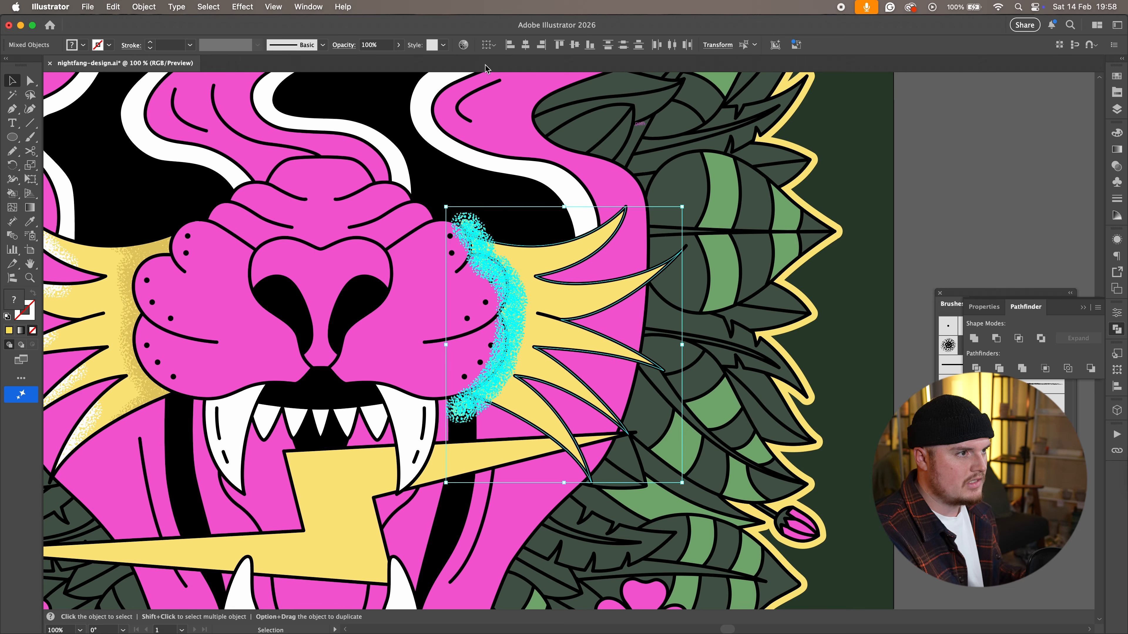
left_click(309, 6)
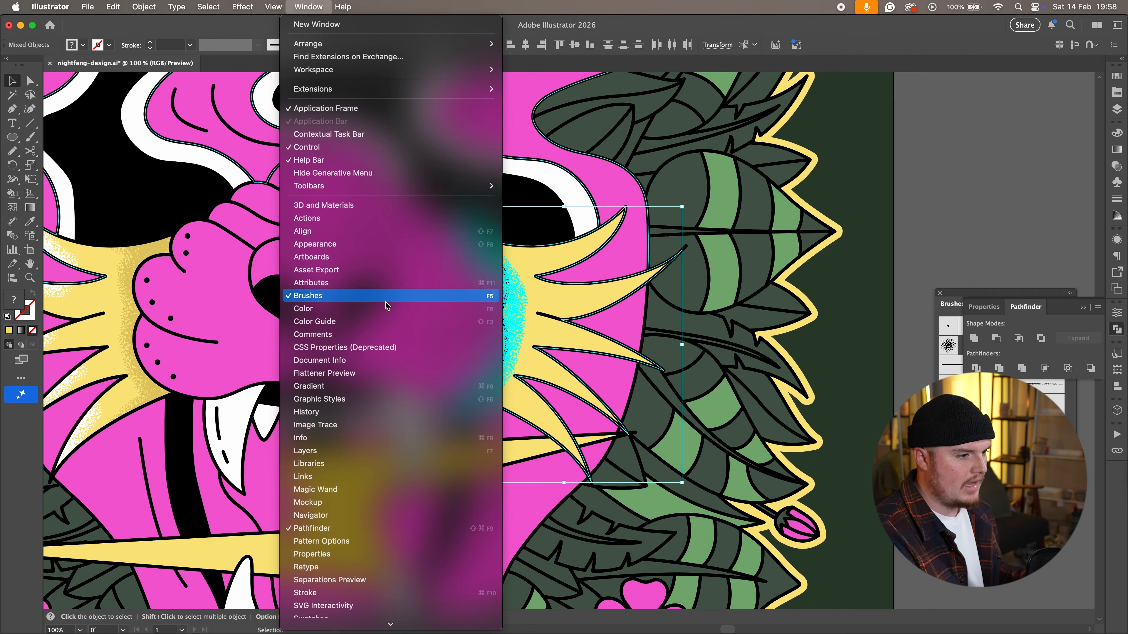
scroll(386, 311, "down", 4)
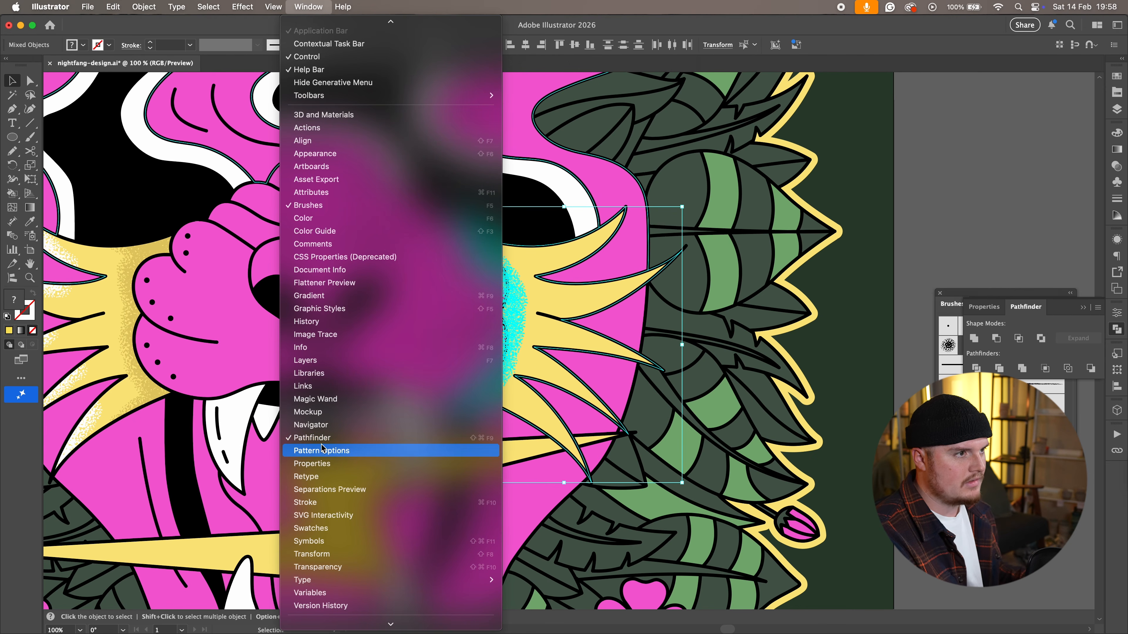
left_click(310, 8)
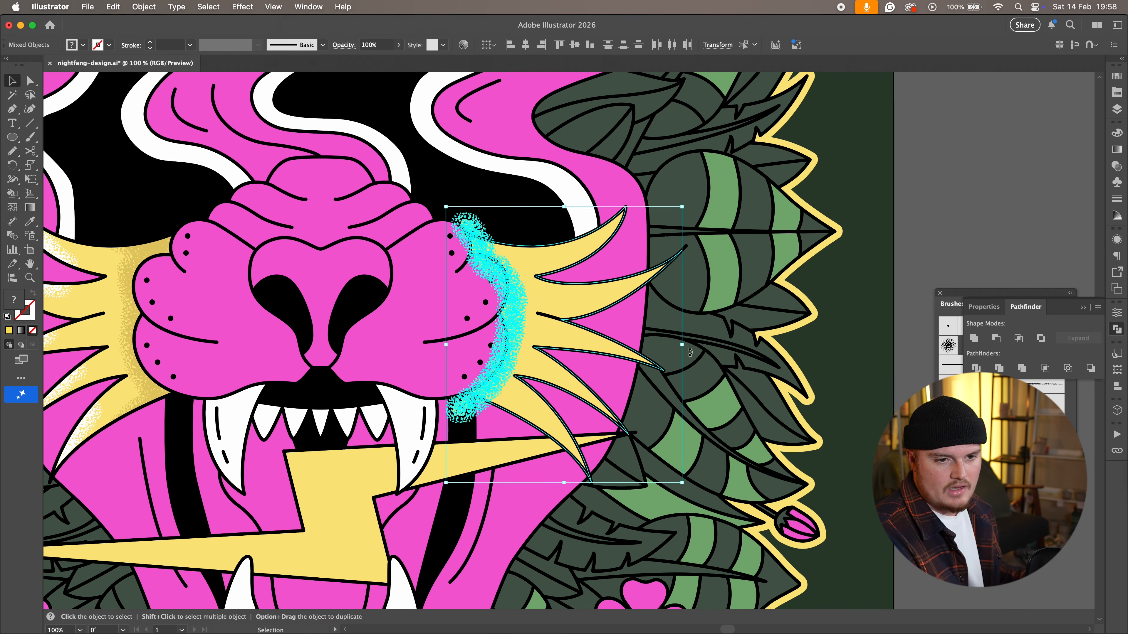
left_click(996, 339)
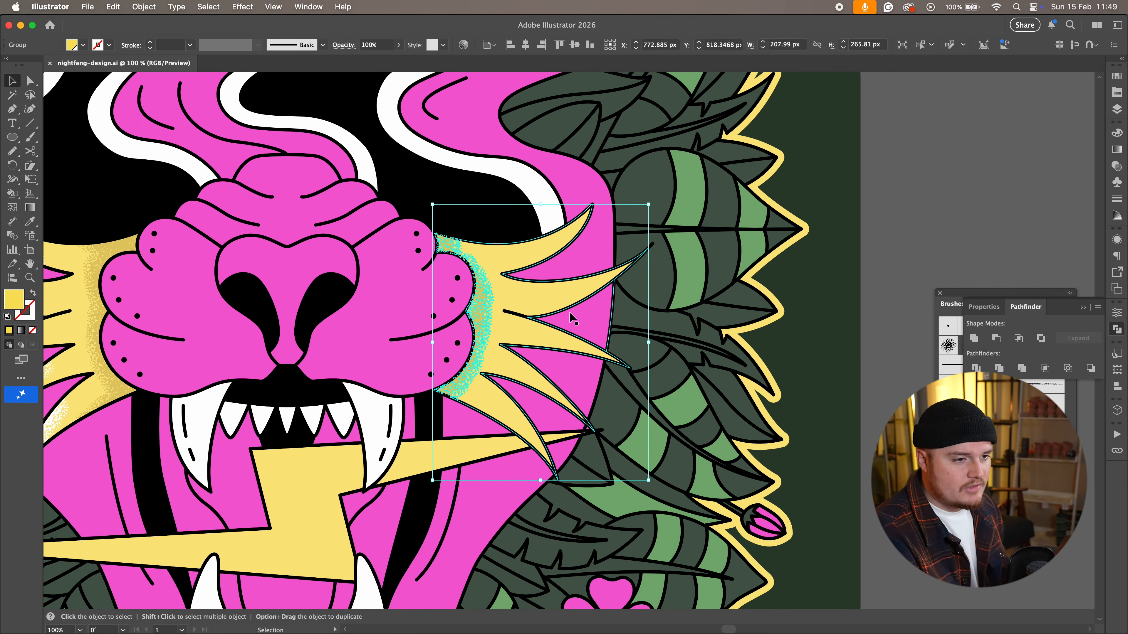
- Shift the punched-out right whisker shape slightly off the darker yellow layer beneath, undo the move and deselect it
mouse_move(503, 302)
left_mouse_down()
mouse_move(522, 260)
mouse_move(496, 278)
mouse_move(511, 283)
left_mouse_up()
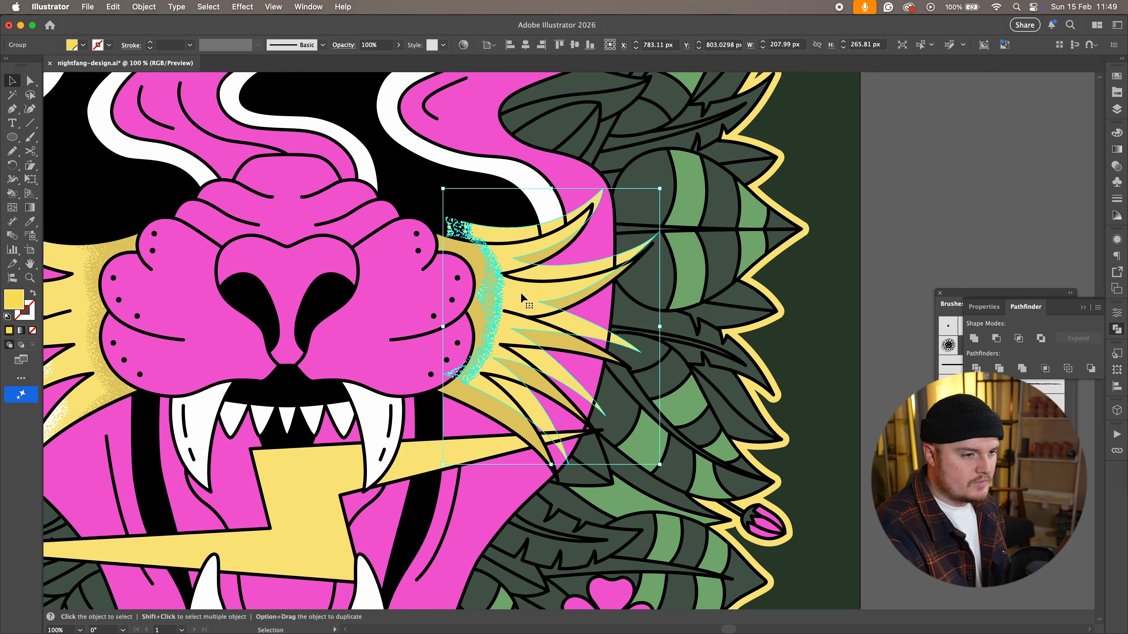
key("super+z")
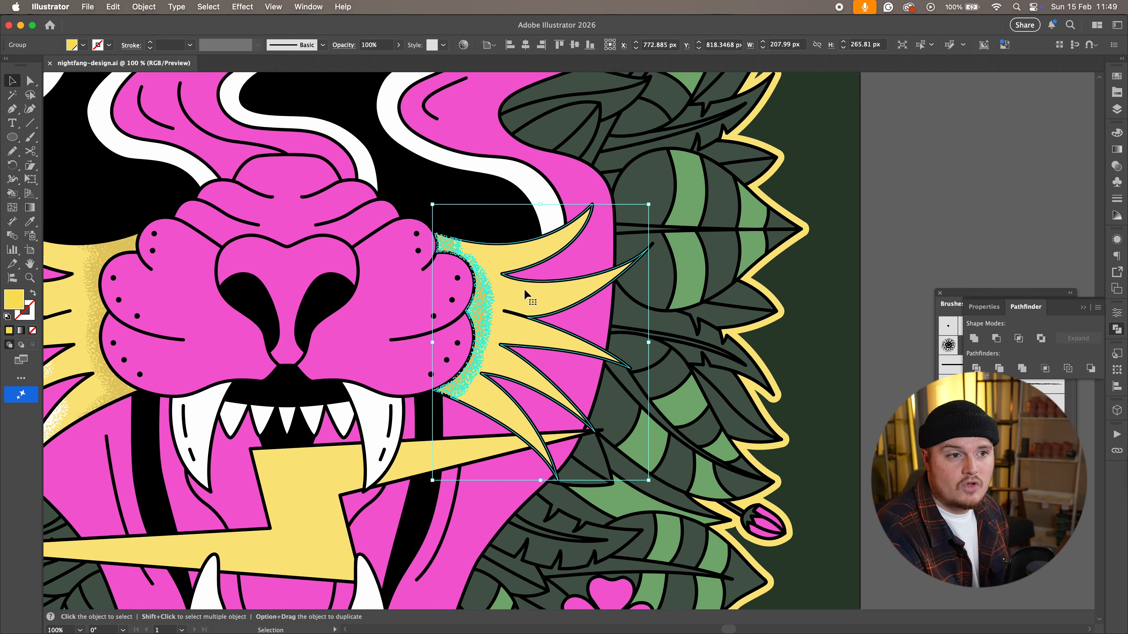
left_click(882, 295)
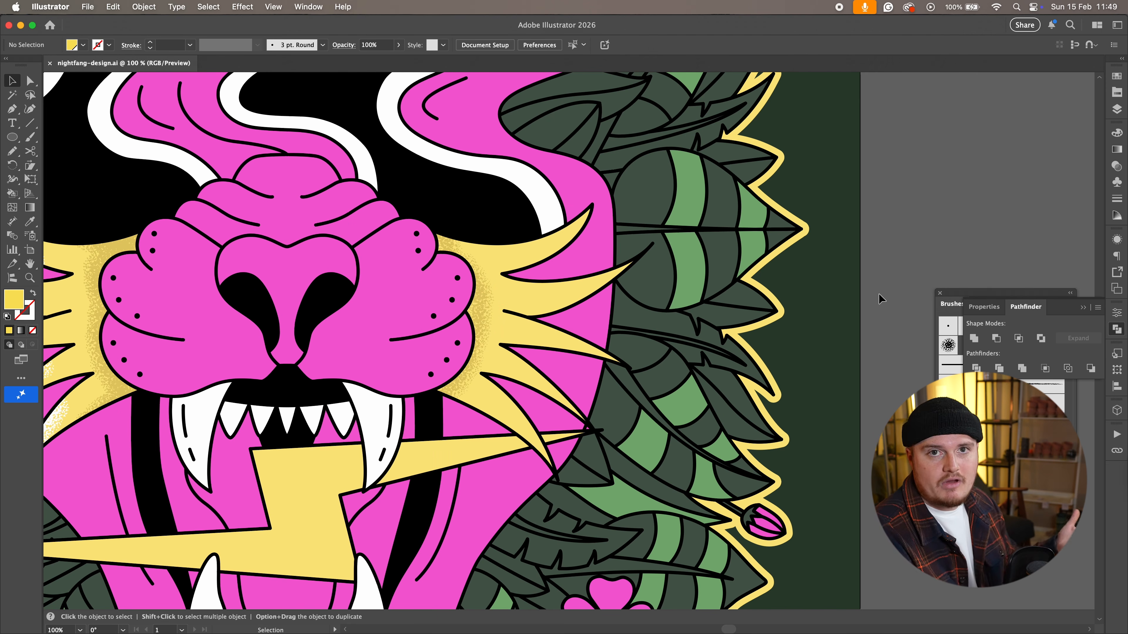